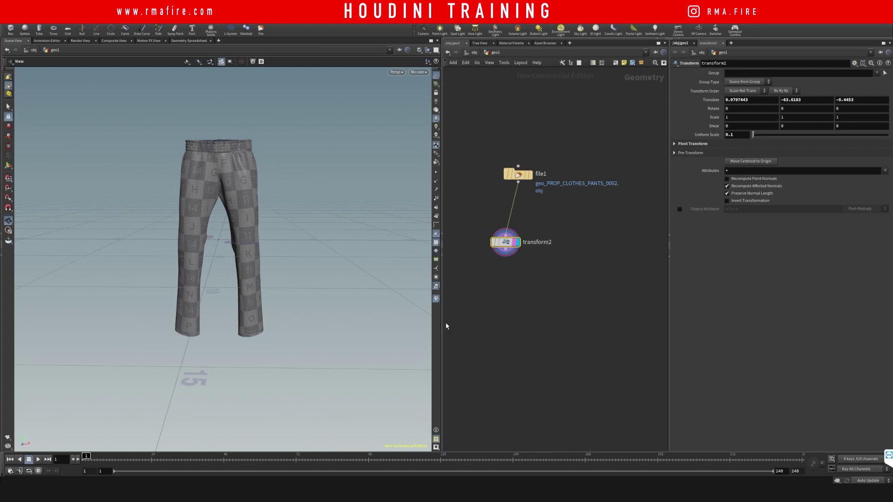
# Enlarge the network editor pane and align the transform2 node directly beneath file1
pyautogui.moveTo(441, 321); pyautogui.dragTo(379, 298)
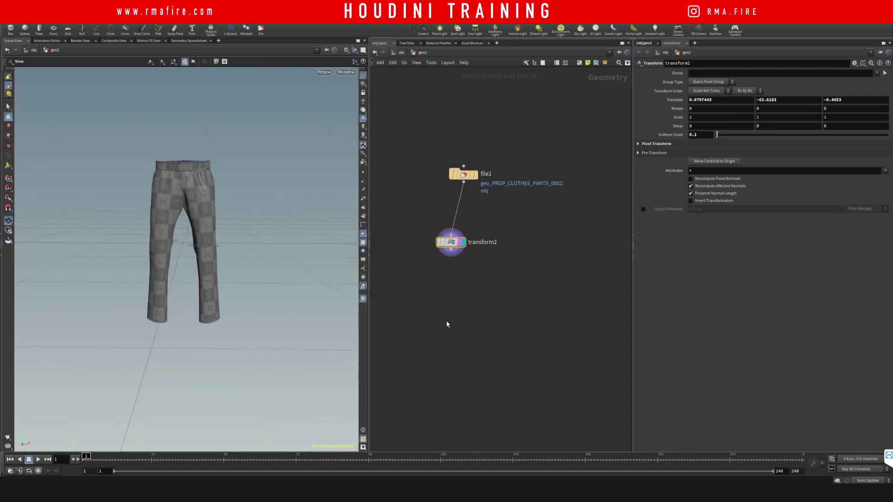
pyautogui.moveTo(439, 242); pyautogui.dragTo(452, 216)
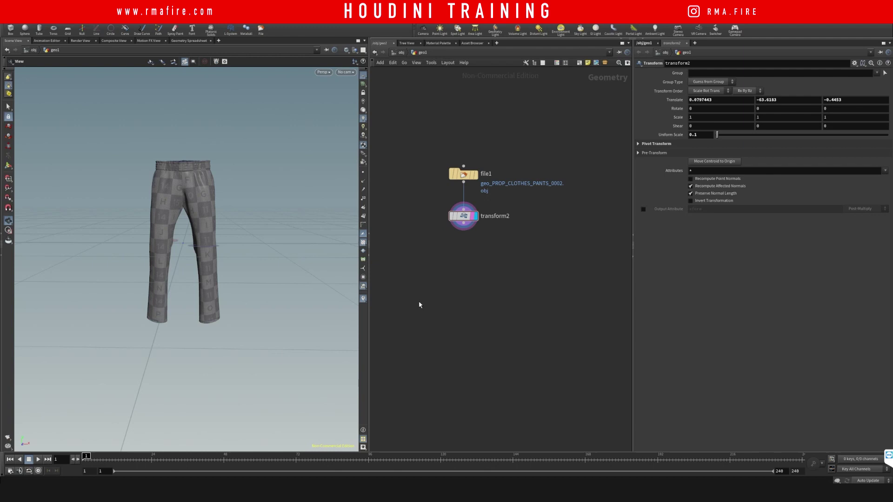
pyautogui.moveTo(462, 270); pyautogui.dragTo(471, 256, button='middle')
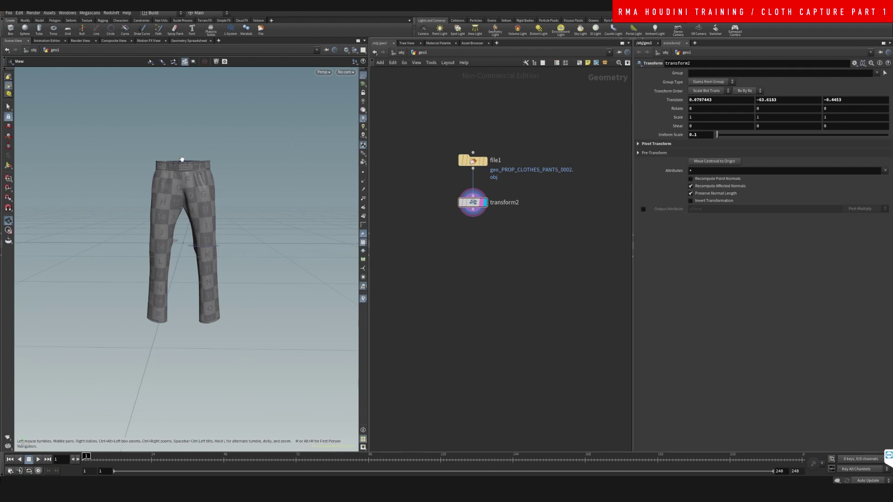
# Add an Exploded View node, connect it to transform2's output, and display its result
pyautogui.press('Tab')
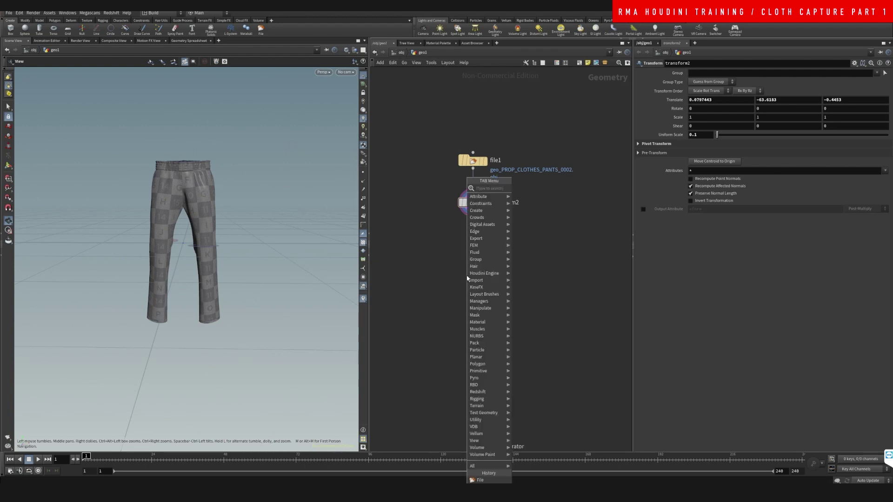
pyautogui.write('ex')
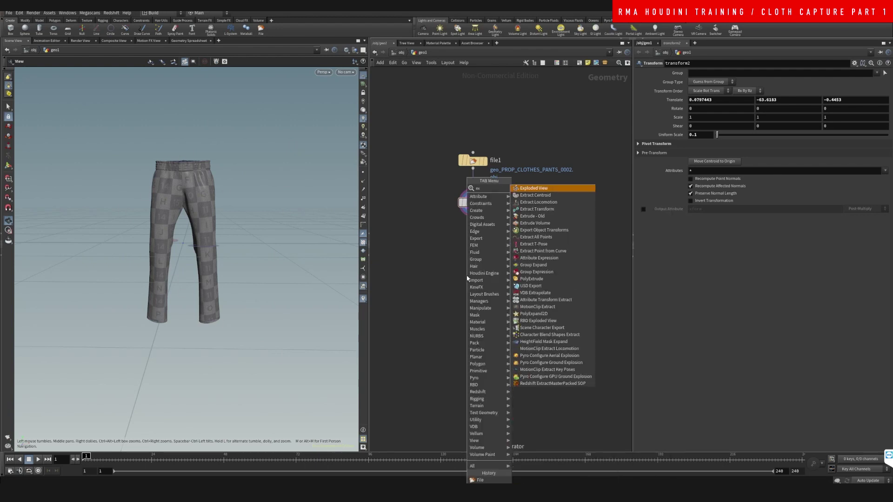
pyautogui.press('Return')
pyautogui.click(469, 277)
pyautogui.moveTo(472, 210); pyautogui.dragTo(413, 252)
pyautogui.click(478, 275)
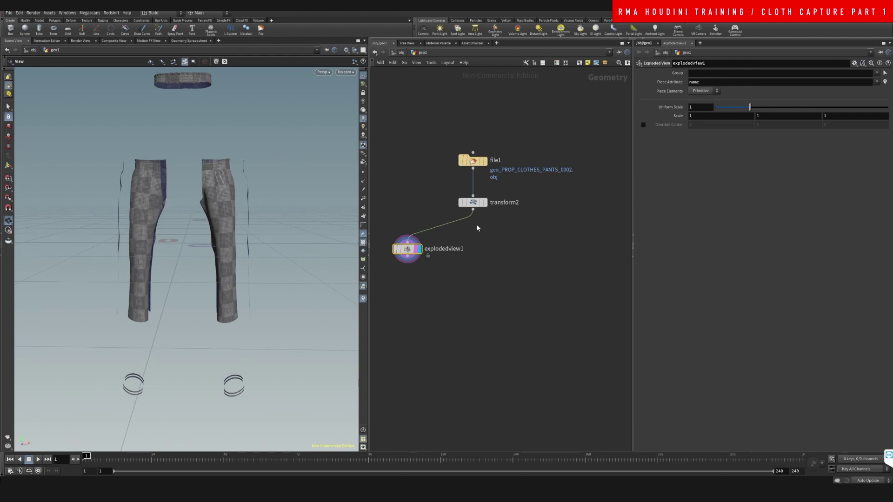
# Display the transform2 node again and move explodedview1 aside, closer to transform2
pyautogui.click(485, 202)
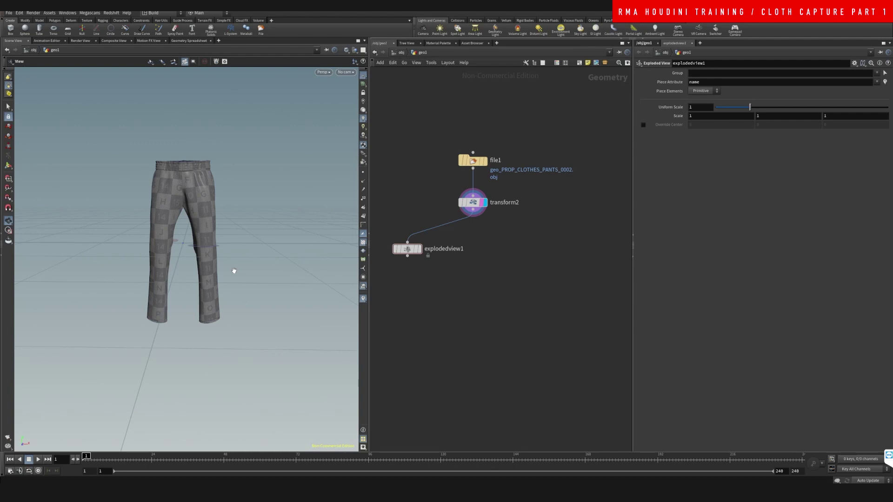
pyautogui.moveTo(408, 250); pyautogui.dragTo(401, 236)
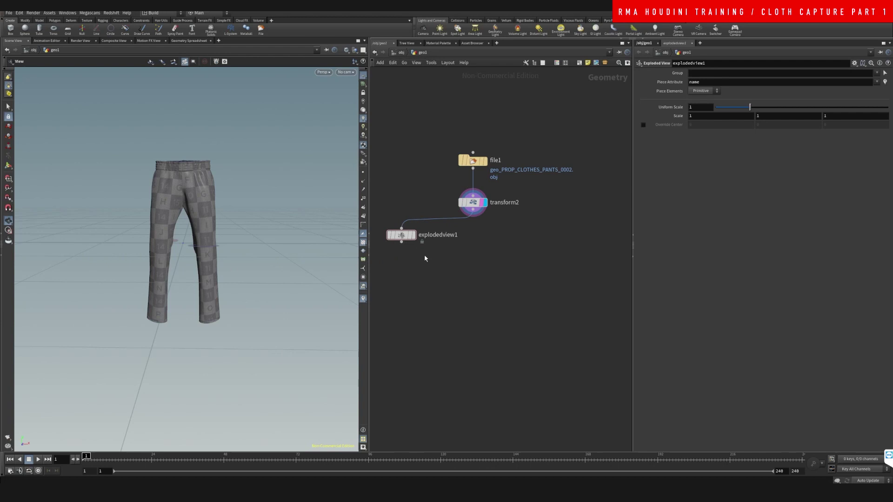
pyautogui.moveTo(445, 273); pyautogui.dragTo(438, 272, button='middle')
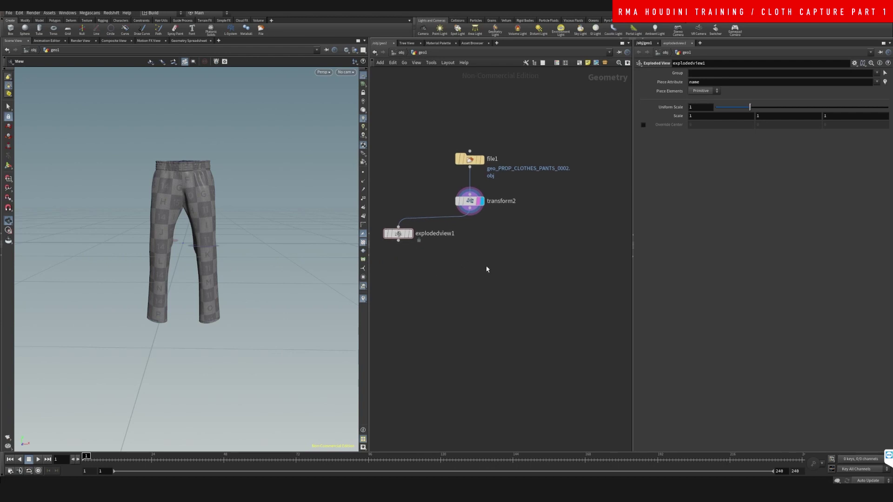
# Add a Remesh node, feed it from transform2, and display the remeshed pants
pyautogui.moveTo(502, 257); pyautogui.dragTo(488, 257, button='middle')
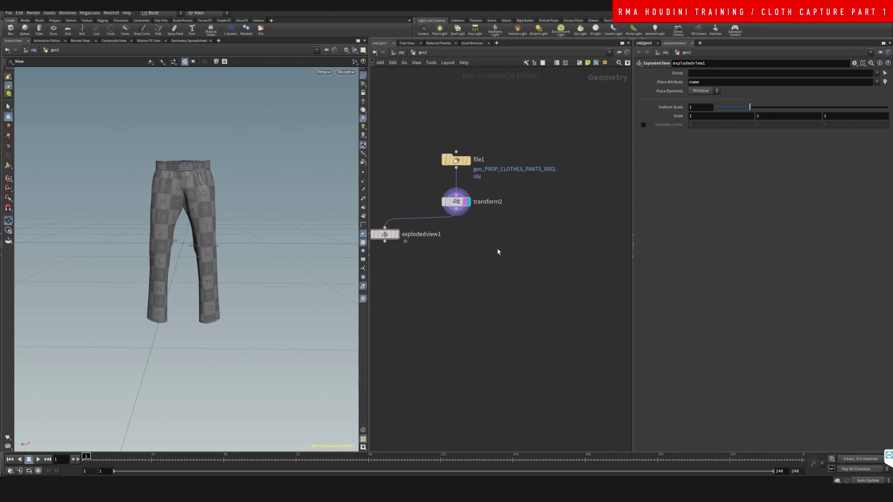
pyautogui.press('Tab')
pyautogui.write('re')
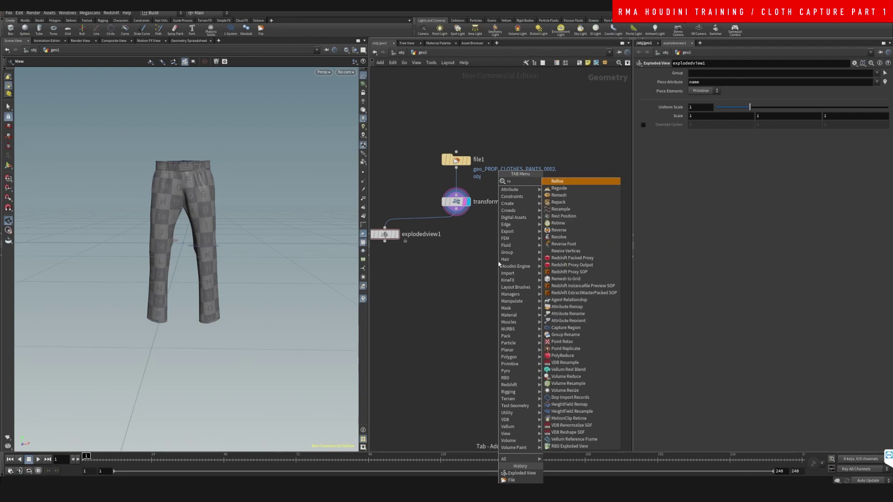
pyautogui.write('mesh')
pyautogui.press('Return')
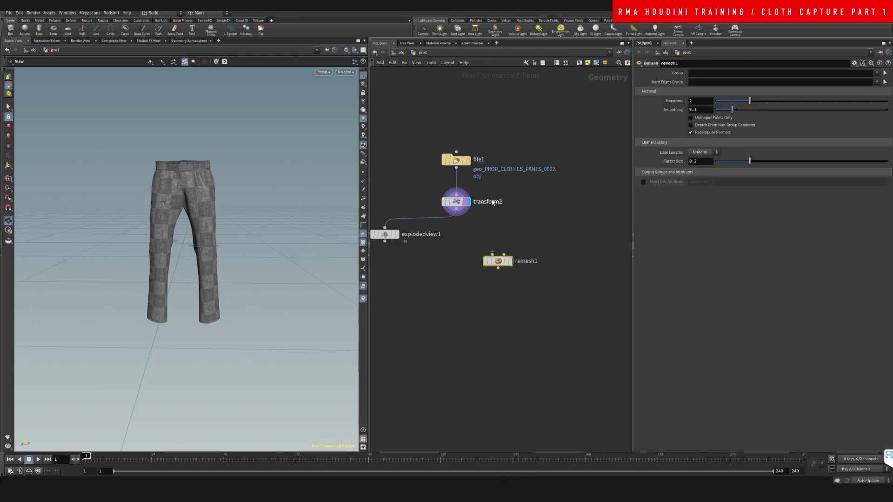
pyautogui.moveTo(456, 210); pyautogui.dragTo(498, 254)
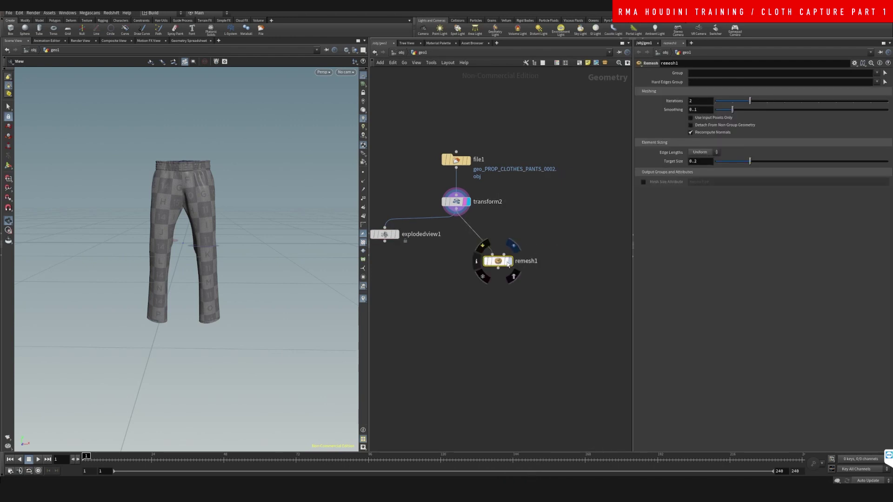
pyautogui.click(510, 261)
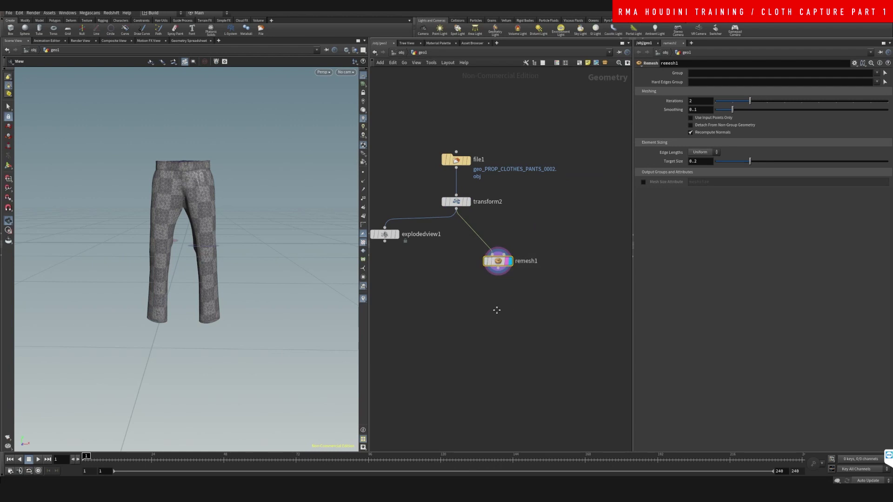
# Duplicate the Exploded View node, connect the copy to remesh1's output, and display it
pyautogui.moveTo(494, 308); pyautogui.dragTo(498, 279, button='middle')
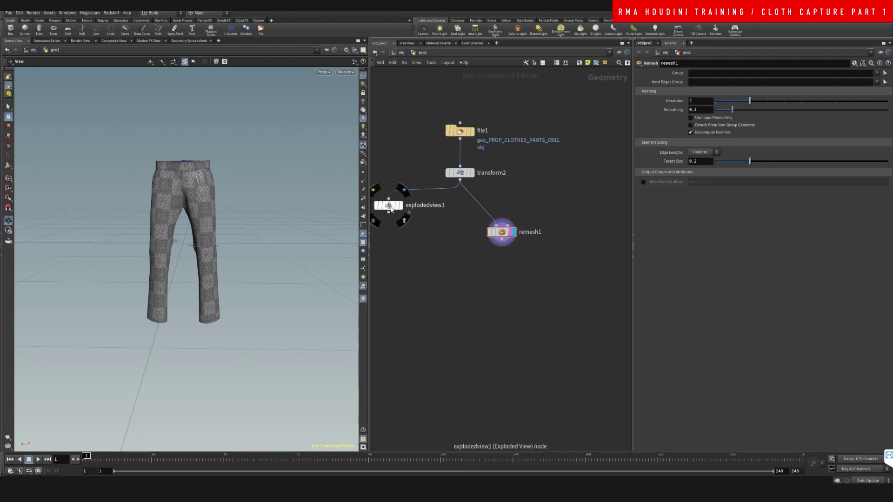
pyautogui.keyDown('alt'); pyautogui.moveTo(390, 208); pyautogui.dragTo(606, 294); pyautogui.keyUp('alt')
pyautogui.moveTo(572, 214); pyautogui.dragTo(537, 187, button='middle')
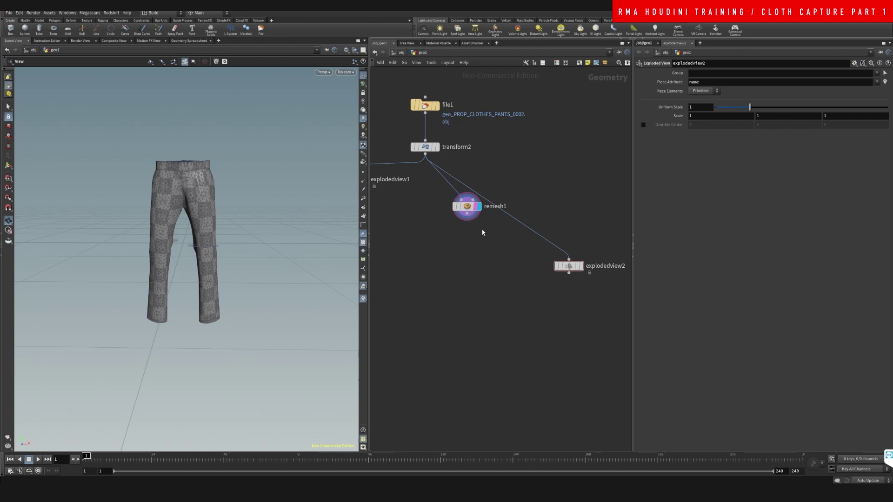
pyautogui.moveTo(467, 215); pyautogui.dragTo(568, 261)
pyautogui.click(580, 266)
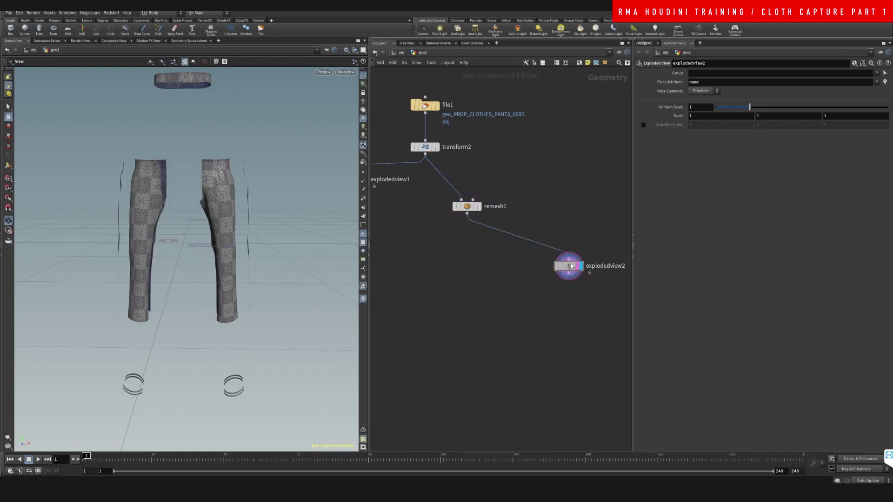
# Add a Fuse node, connect it to remesh1's output, and display it
pyautogui.press('Tab')
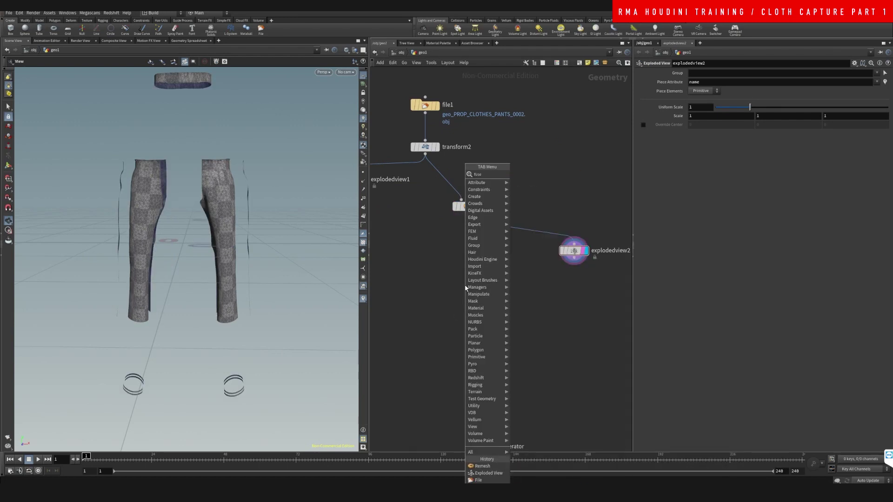
pyautogui.write('fuse')
pyautogui.press('Return')
pyautogui.moveTo(467, 214); pyautogui.dragTo(465, 256)
pyautogui.click(480, 255)
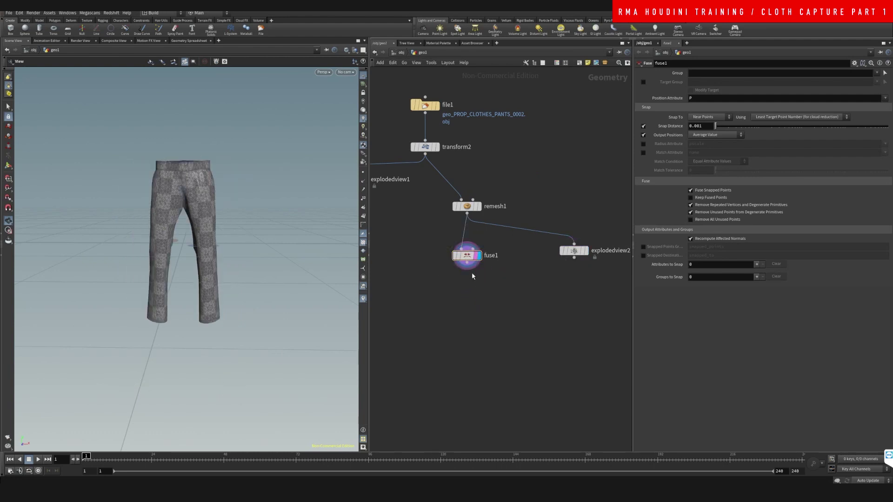
# Connect fuse1's output to the explodedview2 input and display explodedview2
pyautogui.click(467, 263)
pyautogui.click(574, 251)
pyautogui.moveTo(576, 252); pyautogui.dragTo(578, 274)
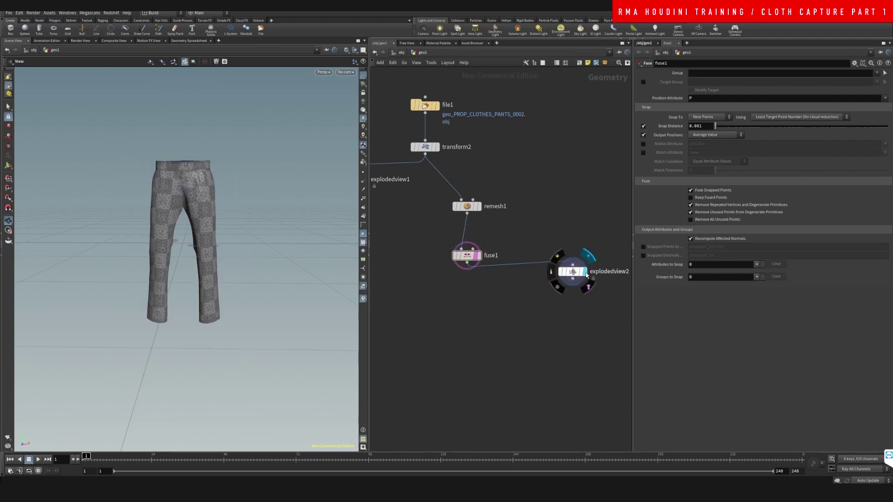
pyautogui.click(585, 272)
pyautogui.click(572, 271)
# Set the fuse1 node's snap distance to 0.005 and move the node closer beneath remesh1
pyautogui.click(470, 255)
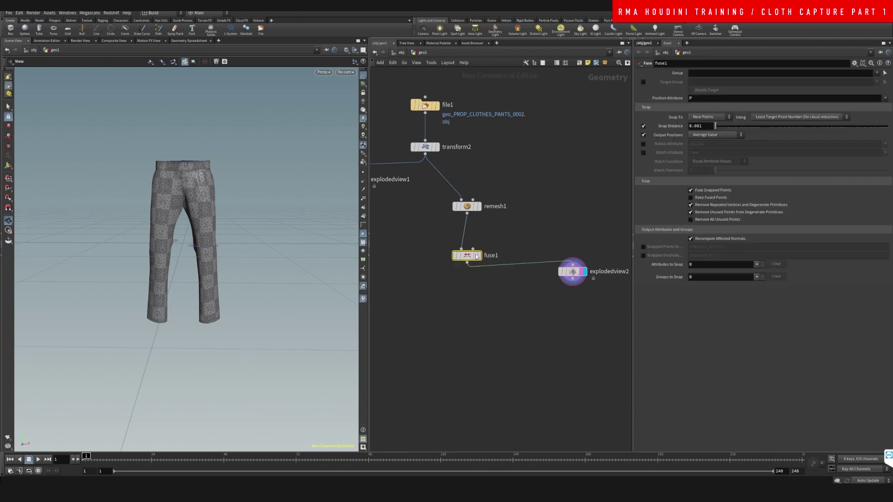
pyautogui.click(709, 126)
pyautogui.write('5')
pyautogui.press('Return')
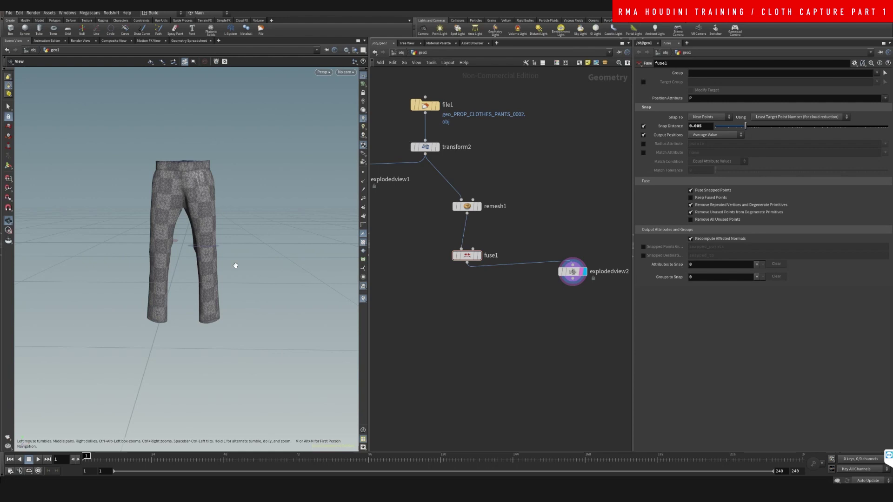
pyautogui.moveTo(523, 318); pyautogui.dragTo(496, 296, button='middle')
pyautogui.click(575, 259)
pyautogui.scroll(-2, 543, 317)
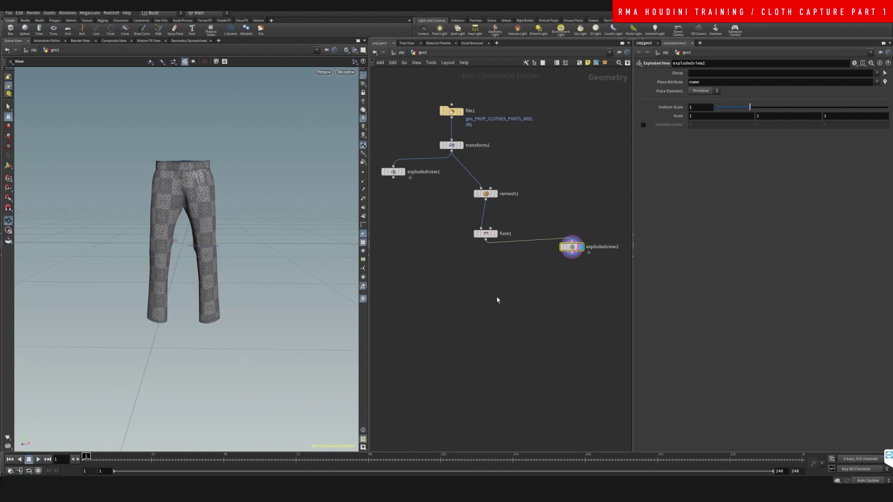
pyautogui.moveTo(486, 234); pyautogui.dragTo(486, 225)
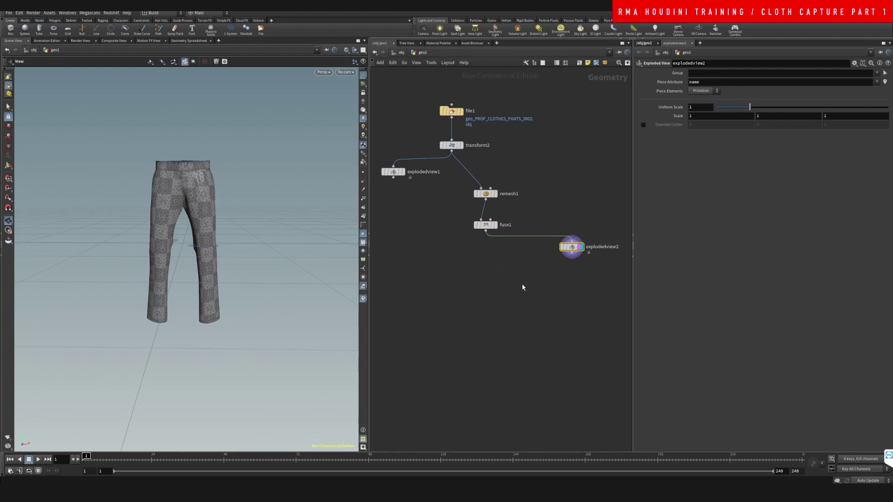
# Add a Cloth Capture node in the empty area below the existing network
pyautogui.moveTo(512, 294)
pyautogui.mouseDown(button='middle')
pyautogui.moveTo(501, 296)
pyautogui.moveTo(513, 293)
pyautogui.mouseUp(button='middle')
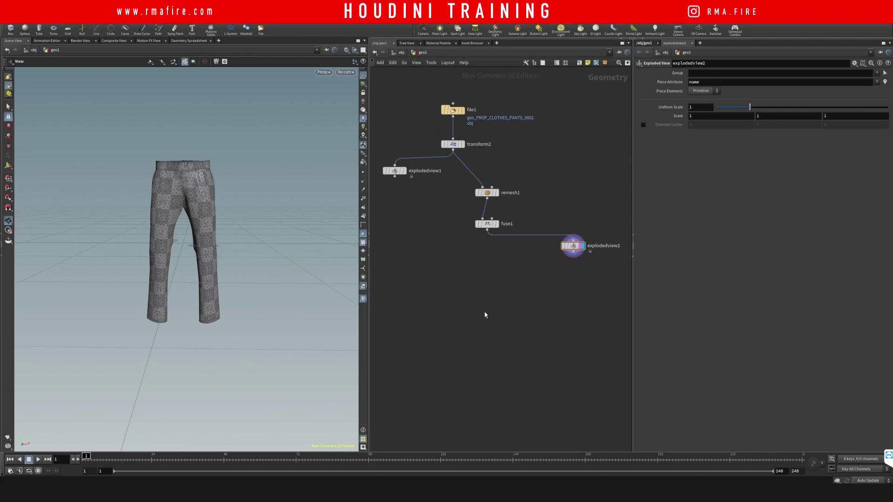
pyautogui.press('Tab')
pyautogui.write('clothc')
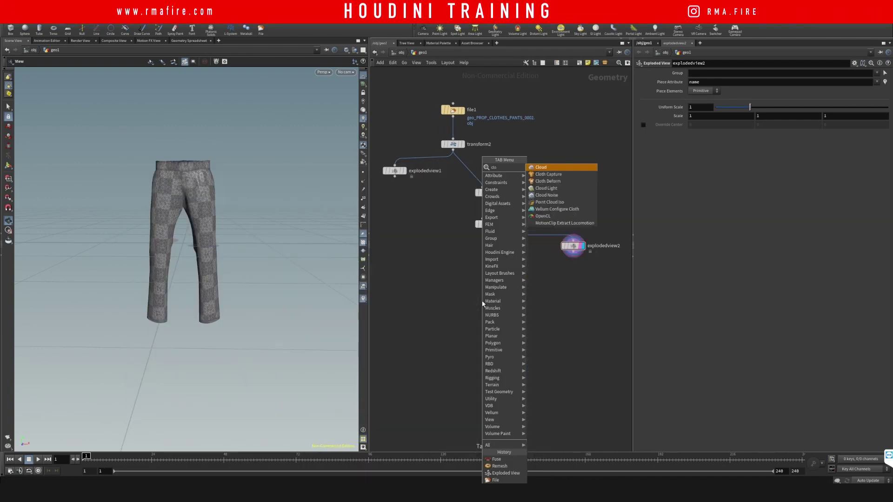
pyautogui.press('Return')
pyautogui.click(482, 301)
pyautogui.click(482, 302)
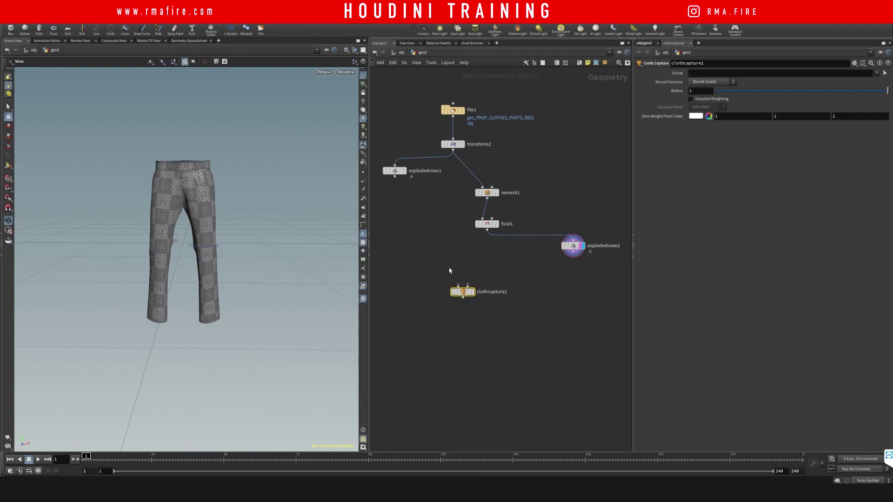
# Add a Null node, connect it to transform2's output, and place it above the Cloth Capture node
pyautogui.press('Tab')
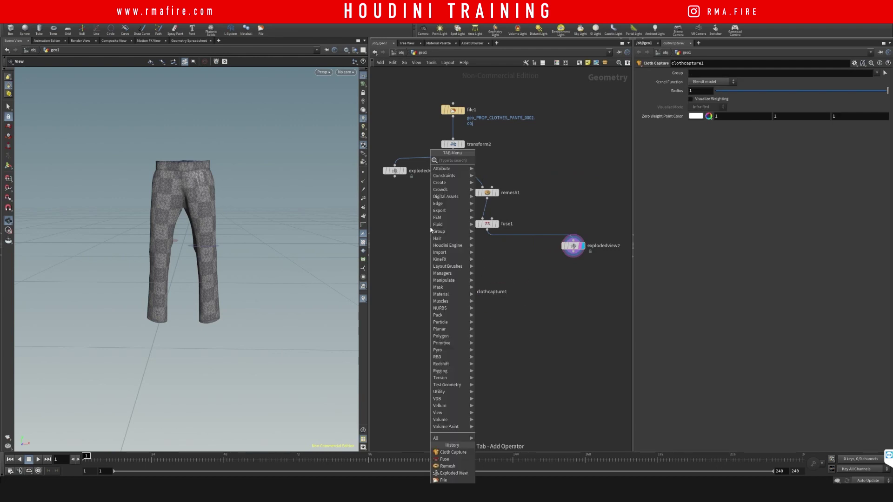
pyautogui.write('null')
pyautogui.press('Return')
pyautogui.click(429, 226)
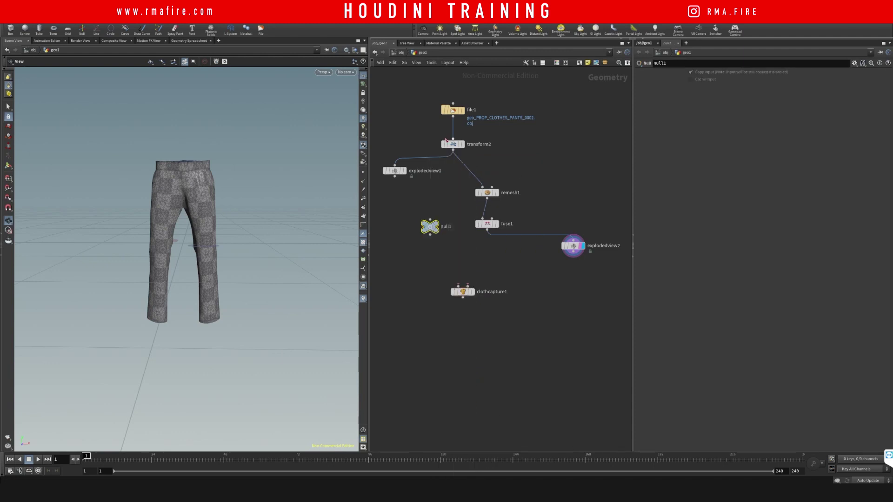
pyautogui.click(453, 150)
pyautogui.click(431, 219)
pyautogui.moveTo(430, 226); pyautogui.dragTo(404, 242)
# Rename the null node OUT_original and display it
pyautogui.click(439, 243)
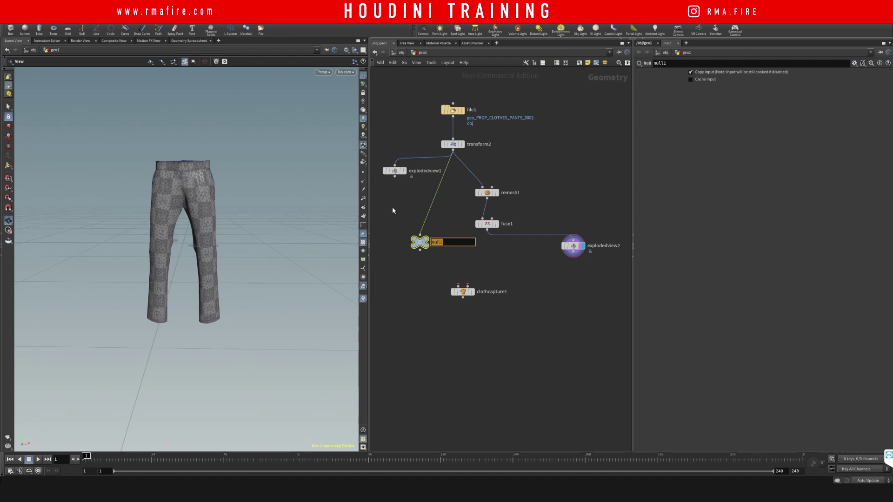
pyautogui.write('OUT_origi')
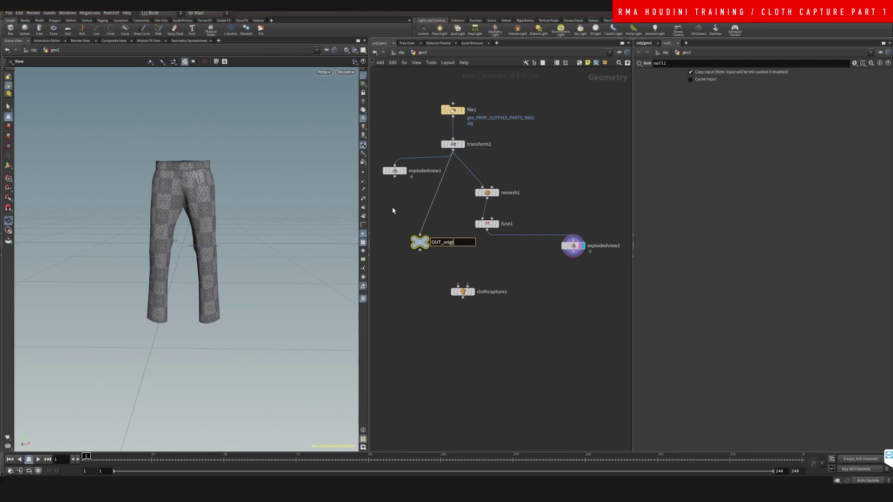
pyautogui.write('nal')
pyautogui.press('Return')
pyautogui.click(426, 239)
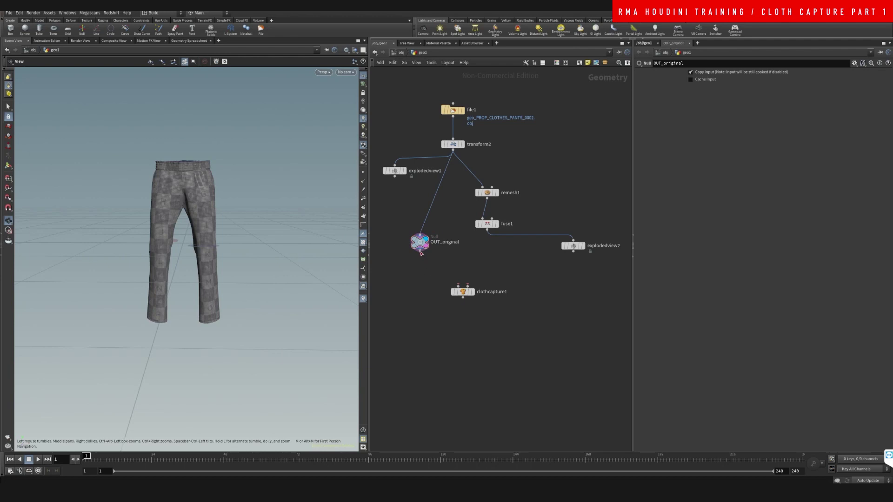
# Connect OUT_original to the first input of clothcapture1, then tidy the positions of clothcapture1 and fuse1
pyautogui.click(420, 251)
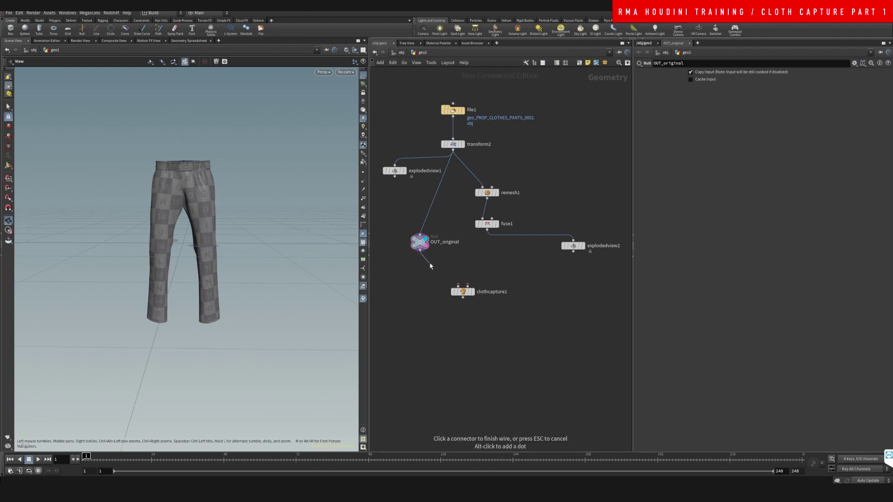
pyautogui.click(458, 286)
pyautogui.moveTo(463, 292); pyautogui.dragTo(430, 304)
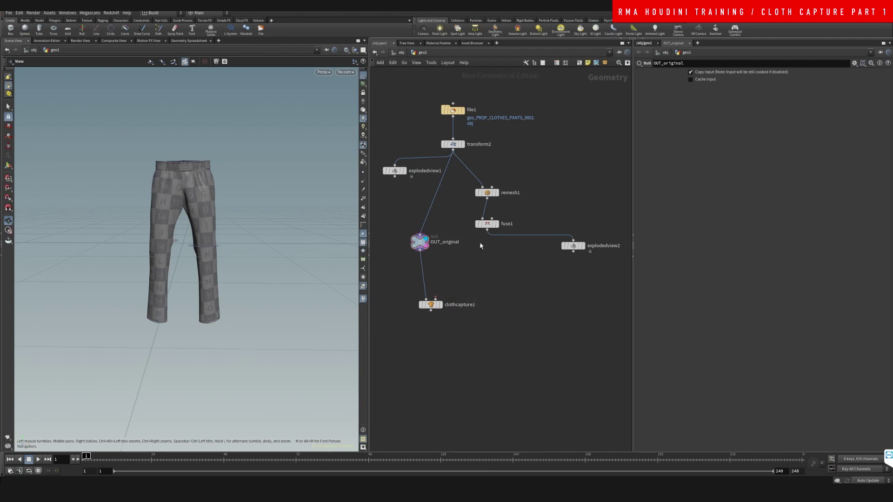
pyautogui.moveTo(487, 224); pyautogui.dragTo(487, 228)
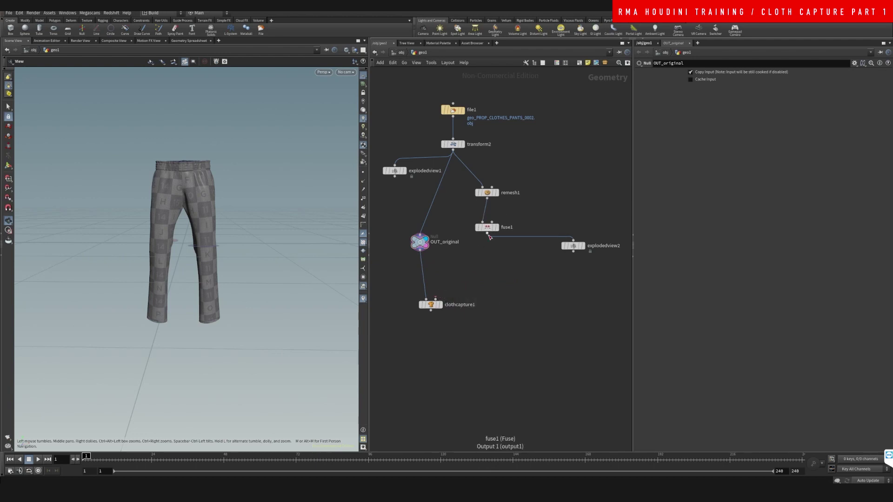
# Wire fuse1 into the second input of clothcapture1 through a copy of the OUT_original null, and rename the copy OUT_cloth_rest
pyautogui.moveTo(488, 236); pyautogui.dragTo(425, 315)
pyautogui.moveTo(421, 242); pyautogui.dragTo(552, 263)
pyautogui.doubleClick(505, 269)
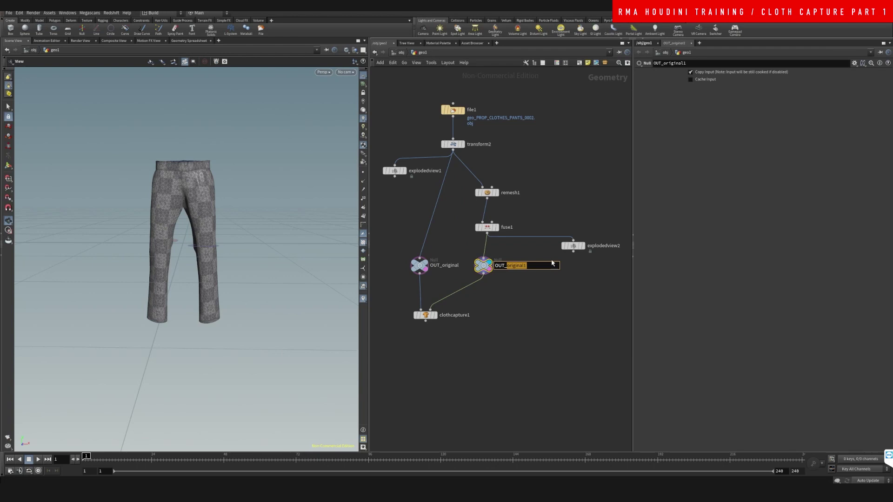
pyautogui.write('cloth_rest')
pyautogui.press('Return')
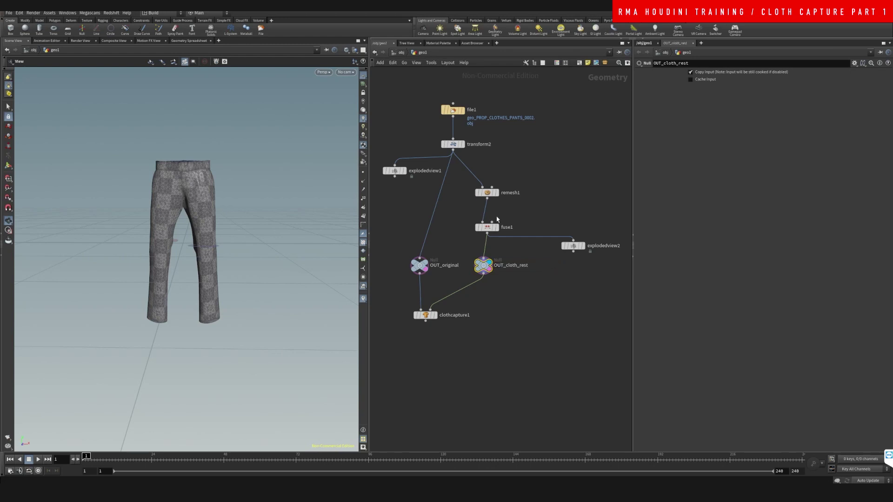
pyautogui.moveTo(490, 265); pyautogui.dragTo(493, 261)
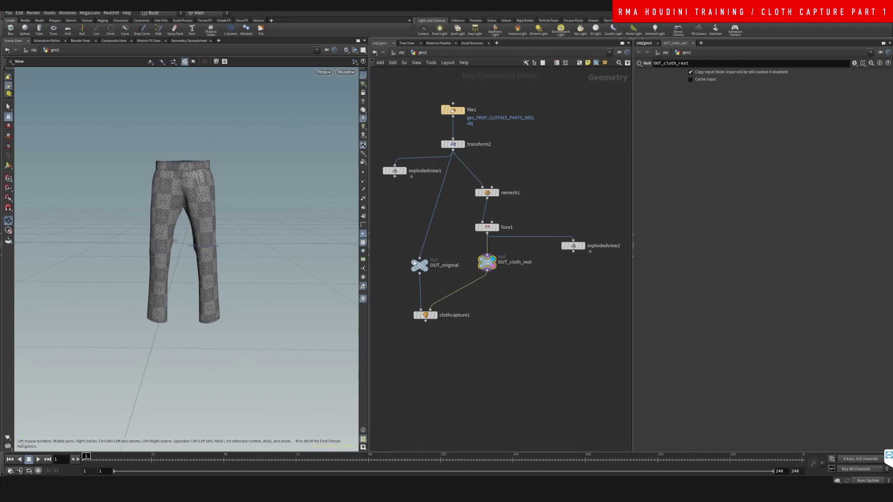
# Display the clothcapture1 node and move it closer beneath the two null nodes
pyautogui.moveTo(504, 347); pyautogui.dragTo(515, 297, button='middle')
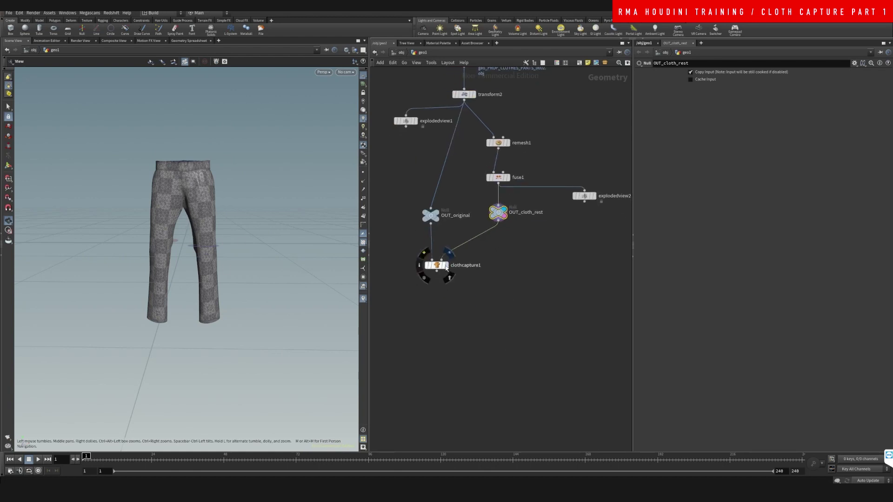
pyautogui.click(443, 267)
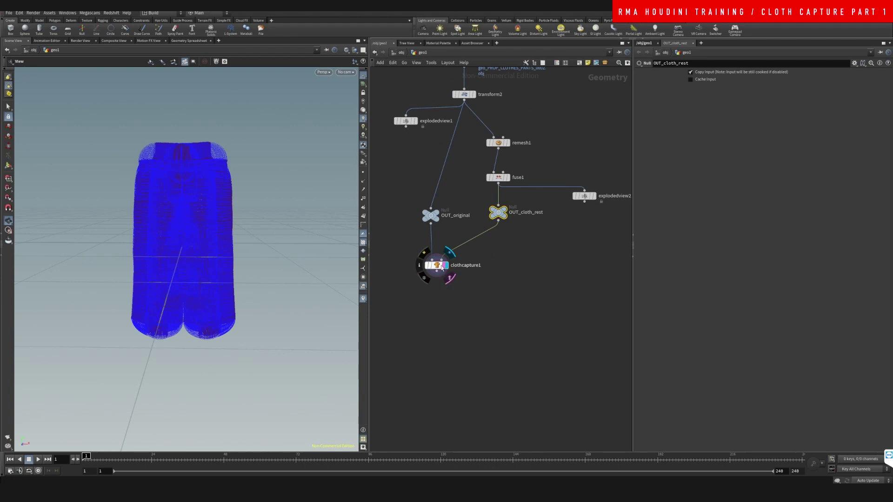
pyautogui.moveTo(442, 268); pyautogui.dragTo(443, 252)
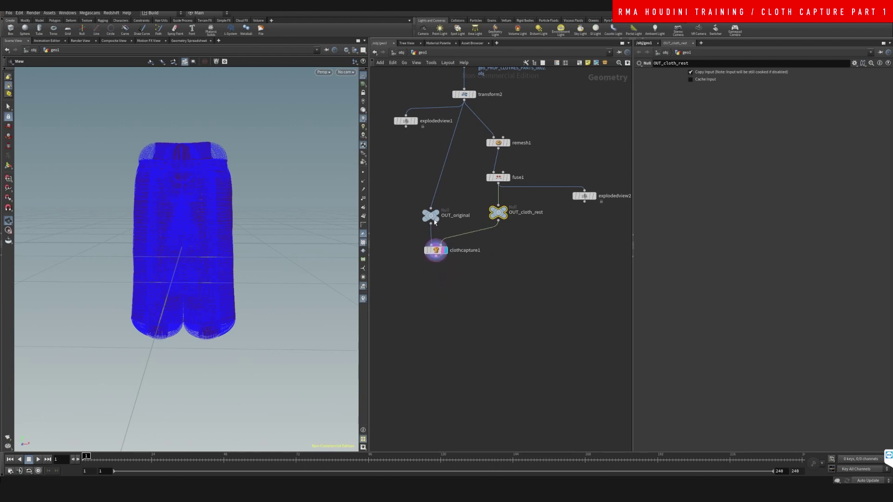
# Copy the OUT_original null below clothcapture1, connect it to that node's output, and rename it OUT_cloth_capture
pyautogui.keyDown('alt'); pyautogui.moveTo(434, 219); pyautogui.dragTo(435, 293); pyautogui.keyUp('alt')
pyautogui.moveTo(436, 257); pyautogui.dragTo(458, 294)
pyautogui.click(457, 294)
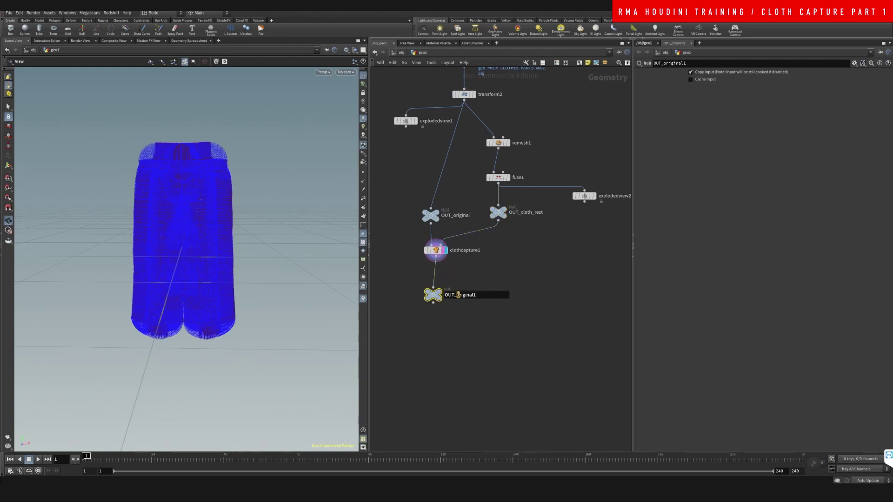
pyautogui.doubleClick(458, 295)
pyautogui.write('cloth_capture')
pyautogui.press('Return')
pyautogui.moveTo(433, 294); pyautogui.dragTo(438, 282)
# Try capture radius values of 0.5 and 0.2 on clothcapture1
pyautogui.click(435, 250)
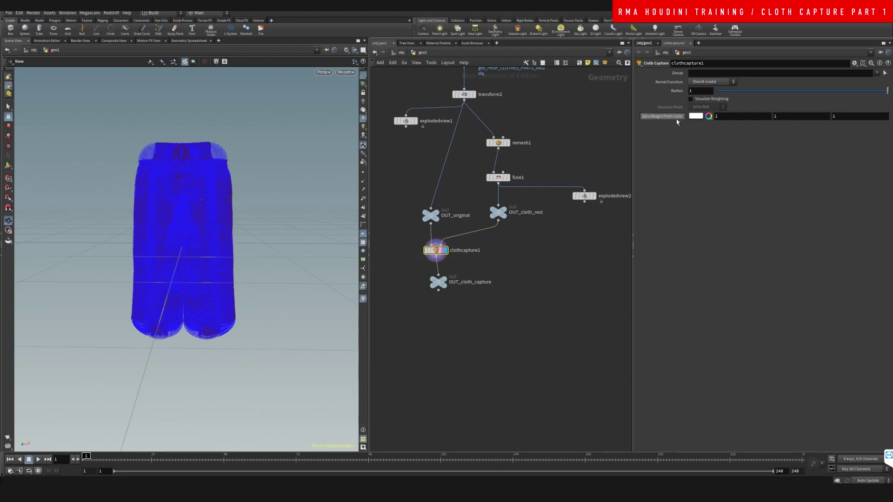
pyautogui.moveTo(700, 91); pyautogui.dragTo(623, 83)
pyautogui.write('.5')
pyautogui.press('Return')
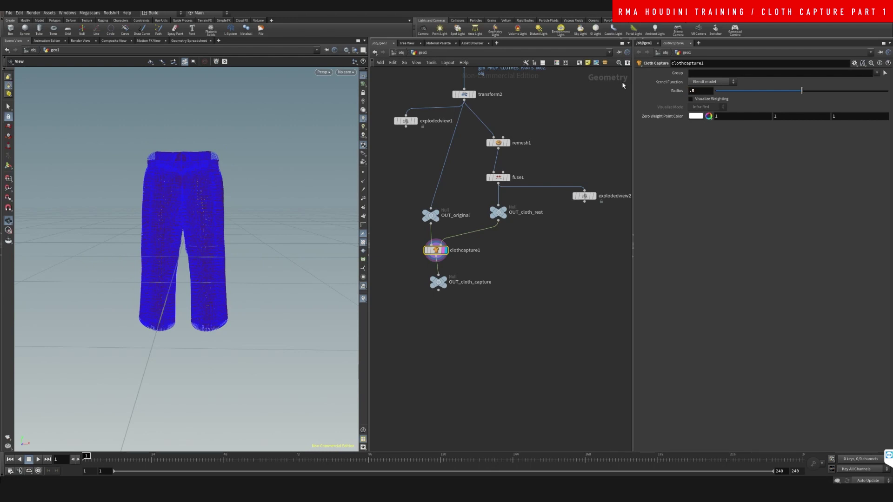
pyautogui.click(710, 91)
pyautogui.write('.2')
pyautogui.press('Return')
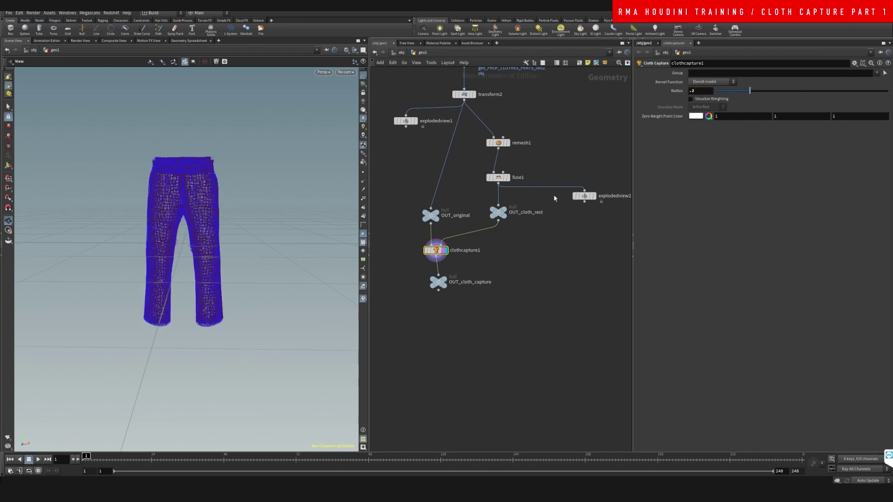
# Set the capture radius of clothcapture1 to 0.4 and align the OUT_cloth_capture null beneath OUT_original
pyautogui.click(702, 92)
pyautogui.write('.4')
pyautogui.press('Return')
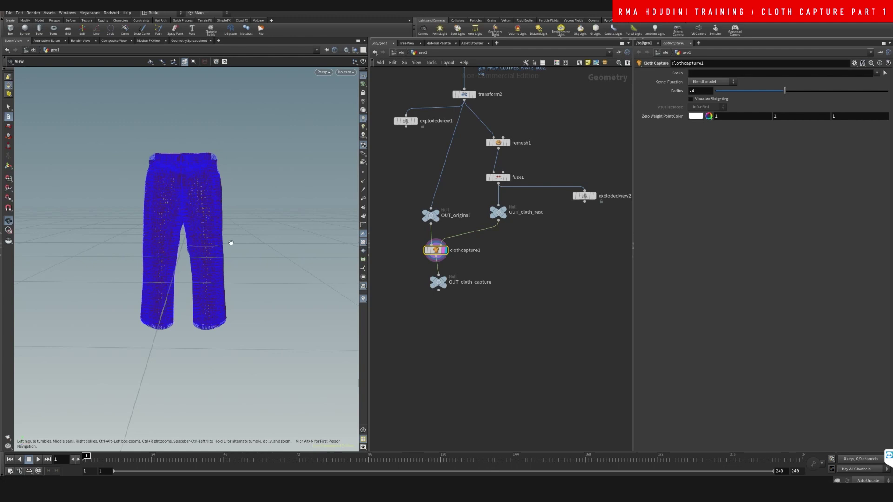
pyautogui.moveTo(462, 305); pyautogui.dragTo(460, 288, button='middle')
pyautogui.moveTo(438, 269); pyautogui.dragTo(431, 269)
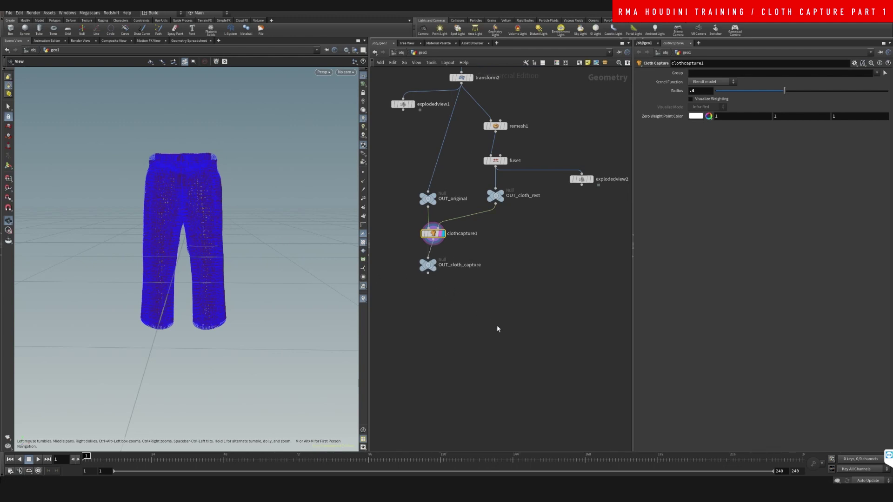
# Add a Vellum Configure Cloth node, connect OUT_cloth_rest to its first input, and display it
pyautogui.press('Tab')
pyautogui.write('vel')
pyautogui.press('Down')
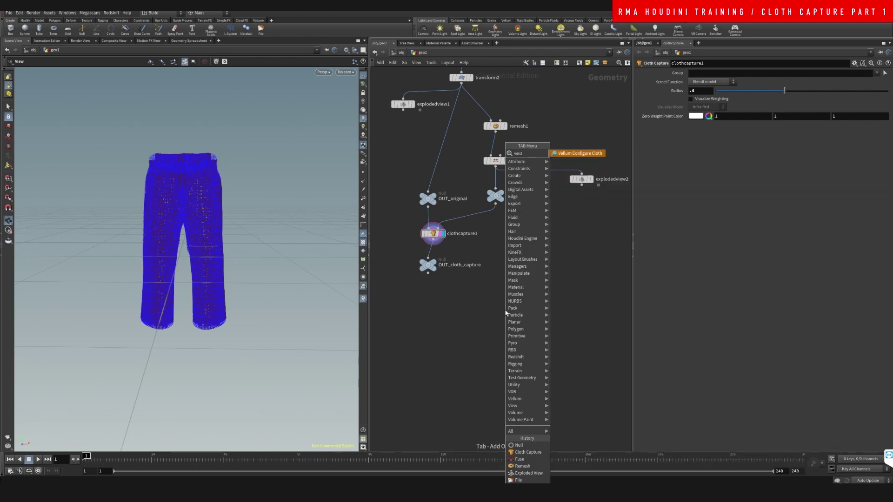
pyautogui.press('Return')
pyautogui.click(505, 311)
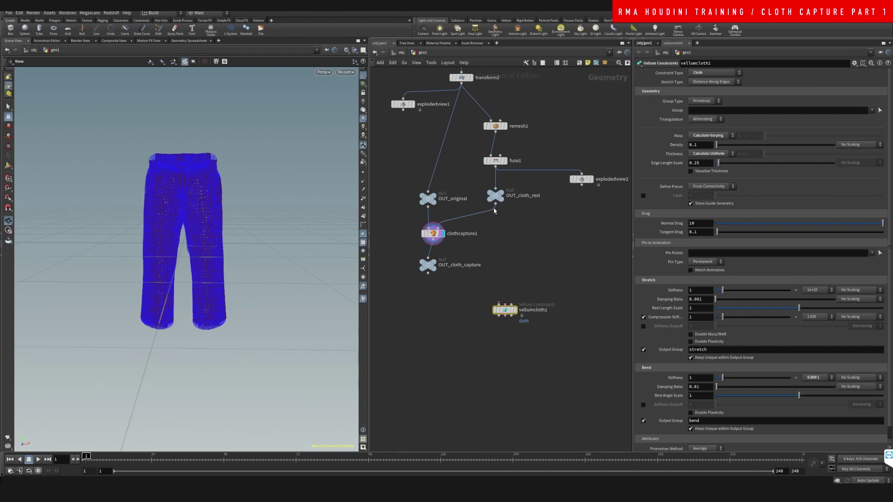
pyautogui.moveTo(495, 205); pyautogui.dragTo(499, 303)
pyautogui.moveTo(518, 310); pyautogui.dragTo(512, 268, button='middle')
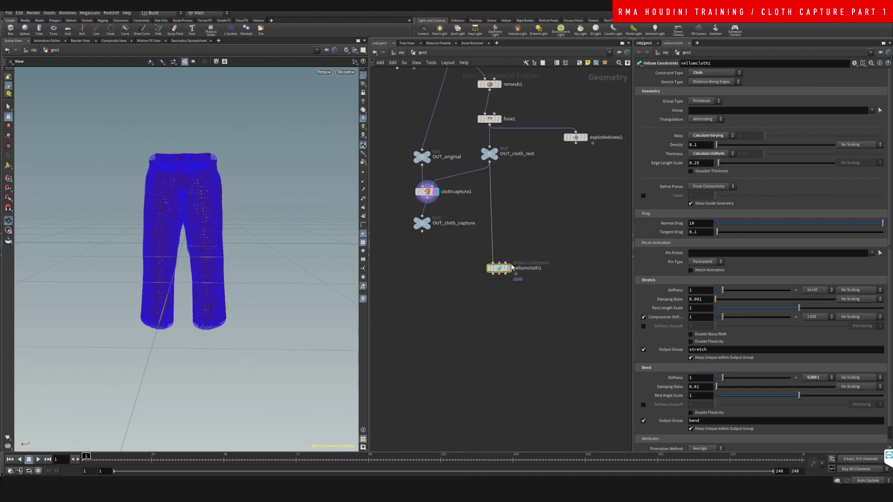
pyautogui.click(506, 269)
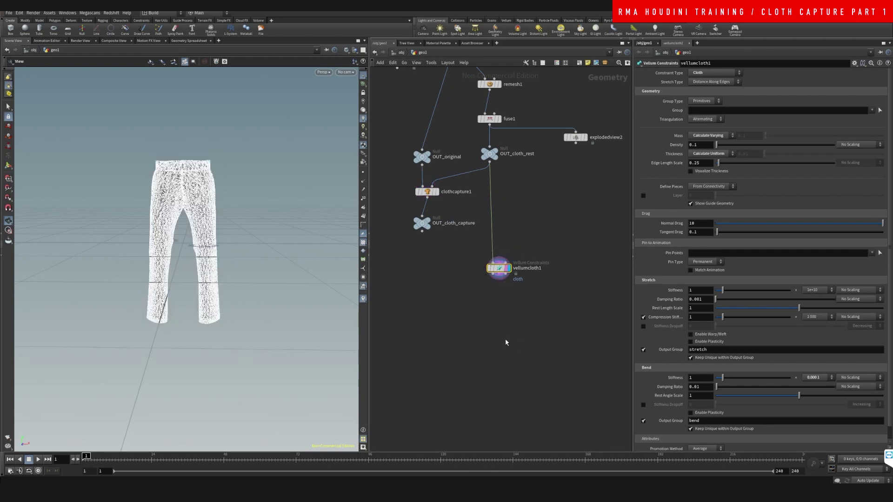
# Add a Vellum Solver directly below vellumcloth1, wired to its outputs, and display the solver
pyautogui.moveTo(506, 342); pyautogui.dragTo(502, 322, button='middle')
pyautogui.press('Tab')
pyautogui.write('velsolv')
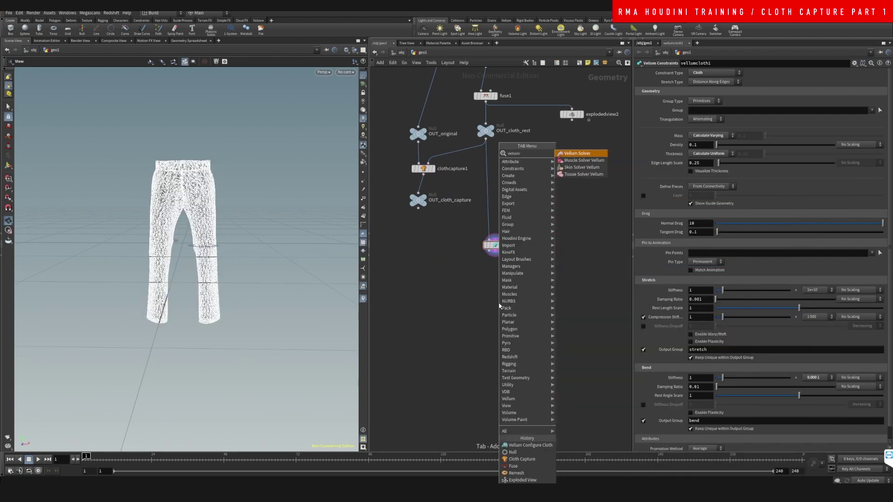
pyautogui.press('Return')
pyautogui.click(501, 254)
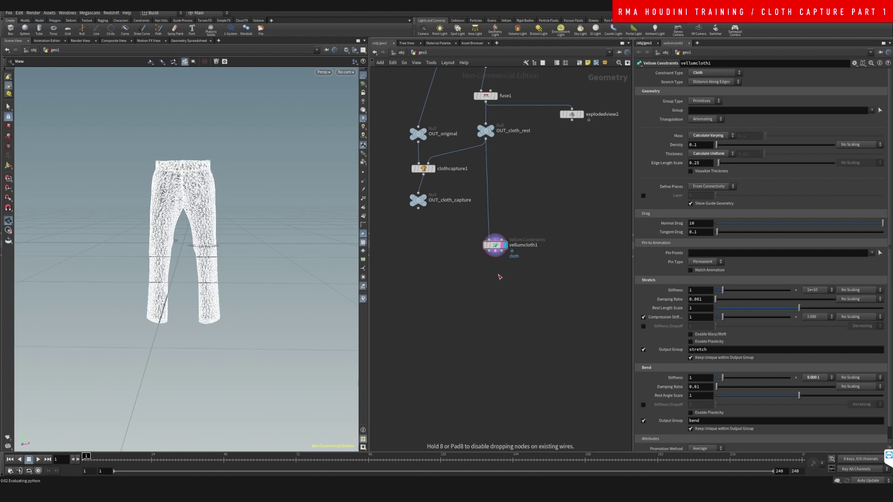
pyautogui.click(510, 297)
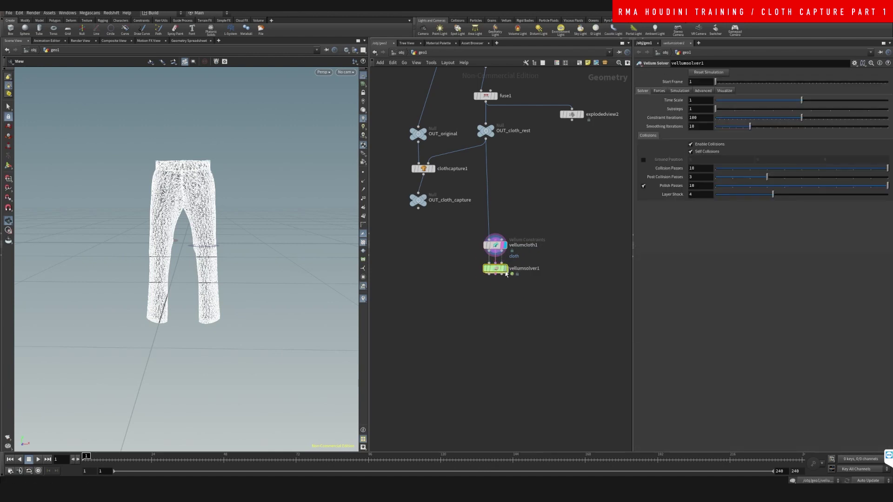
pyautogui.moveTo(505, 273)
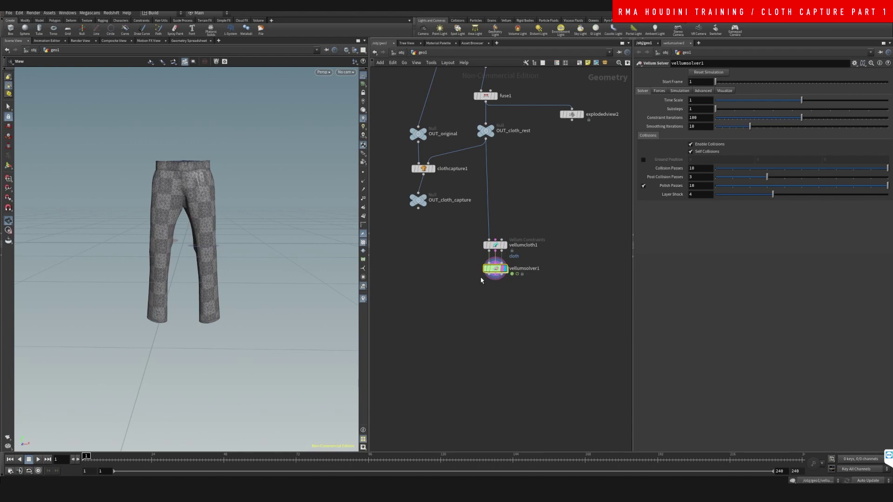
# Set the vertical gravity of vellumsolver1 to 0
pyautogui.moveTo(466, 267); pyautogui.dragTo(527, 296)
pyautogui.click(659, 91)
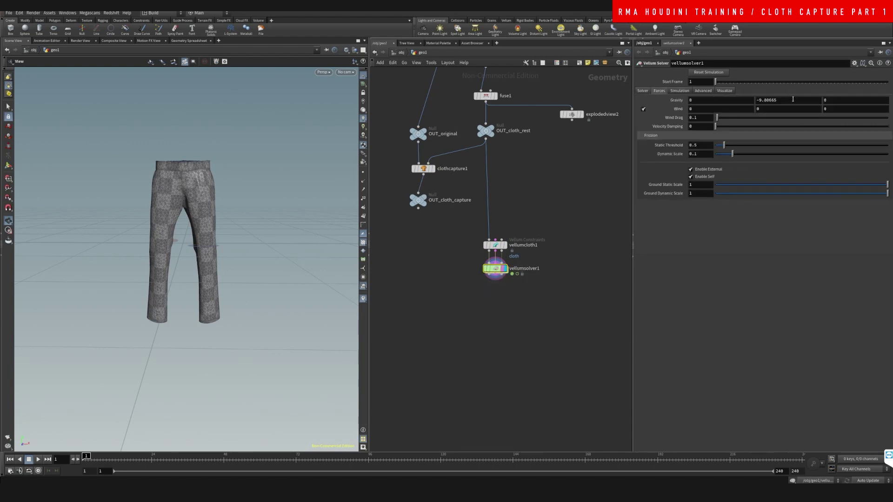
pyautogui.moveTo(786, 100); pyautogui.dragTo(655, 120)
pyautogui.write('0')
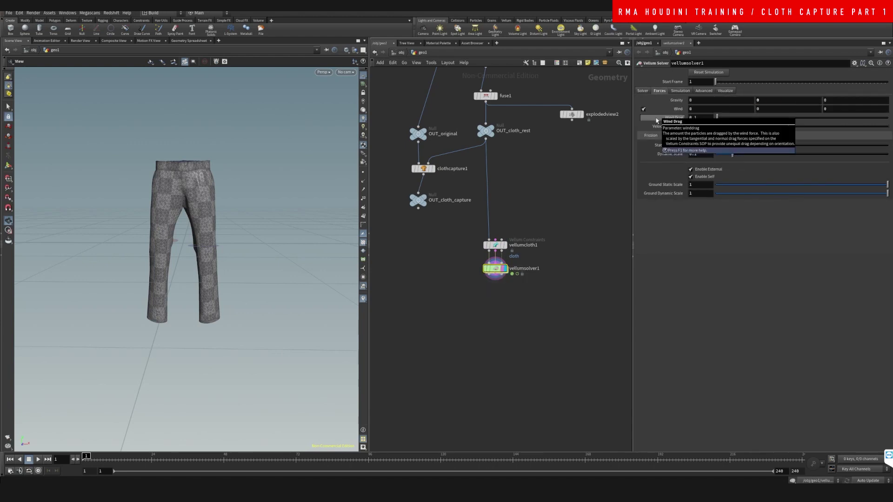
pyautogui.press('Return')
# Inside vellumsolver1, add a POP Force wired to FORCE and SOURCE, set its noise amplitude to about 1.86, and return to geo1
pyautogui.doubleClick(495, 269)
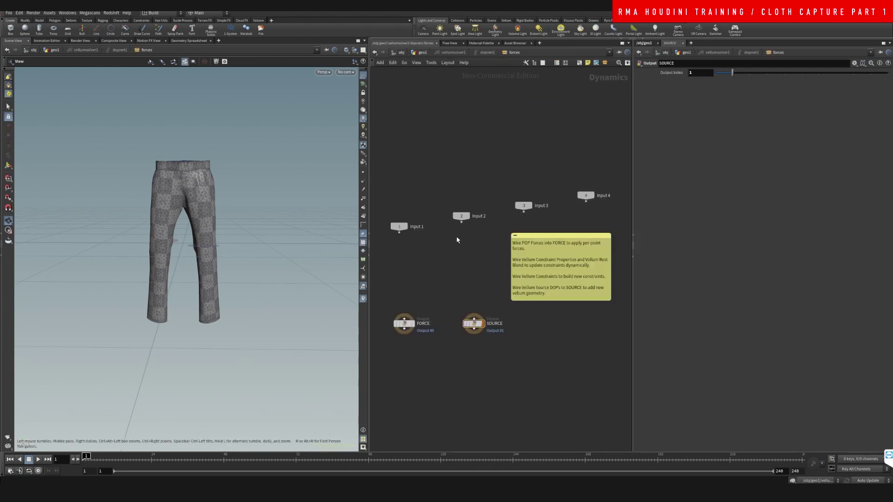
pyautogui.press('Tab')
pyautogui.write('popfor')
pyautogui.press('Return')
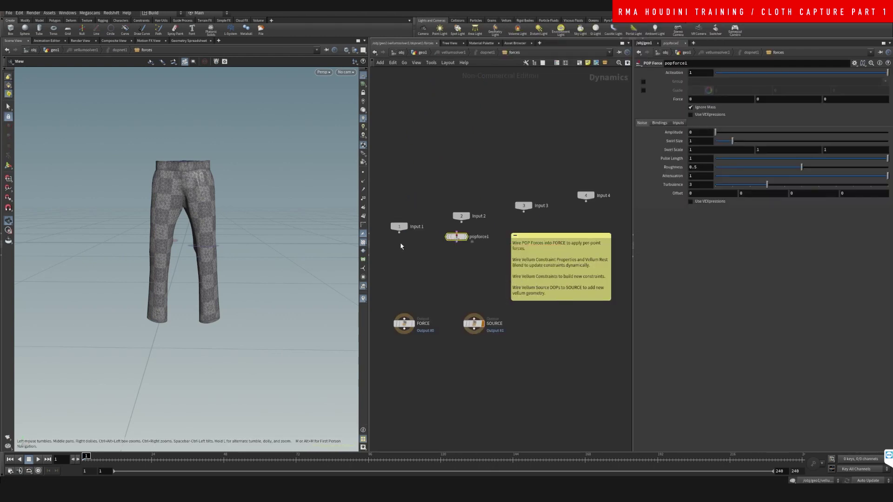
pyautogui.moveTo(391, 294); pyautogui.dragTo(441, 276)
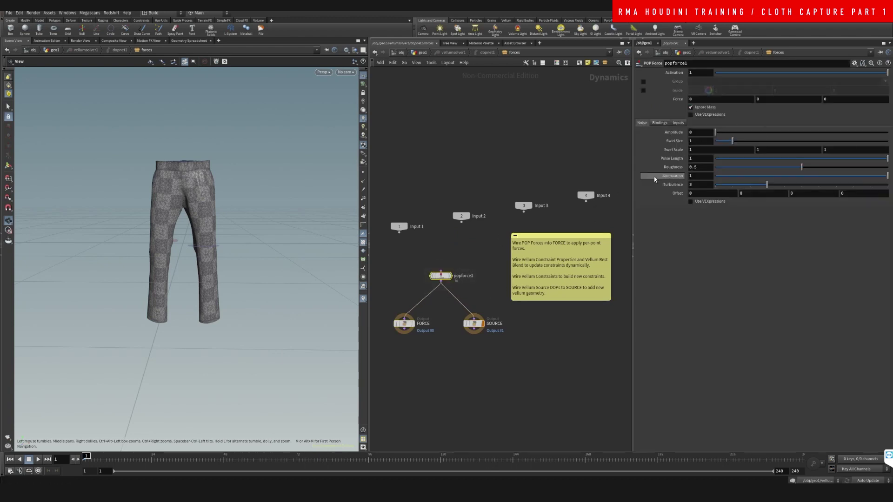
pyautogui.click(747, 133)
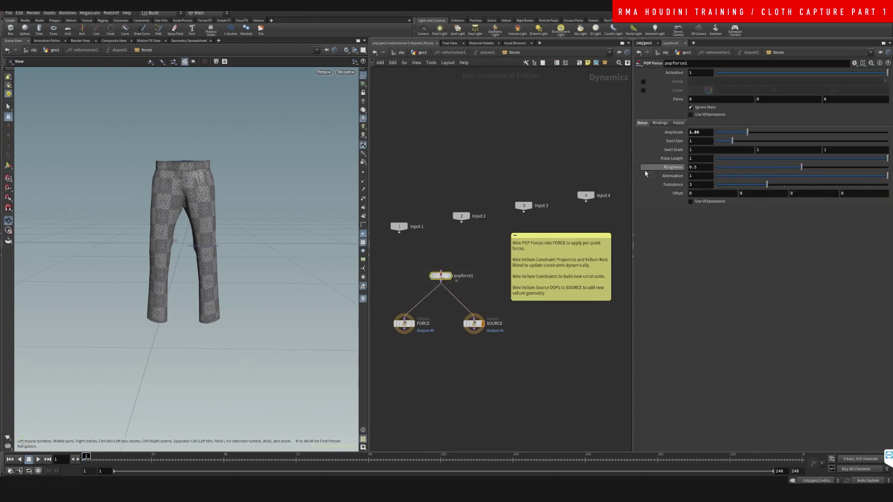
pyautogui.click(422, 52)
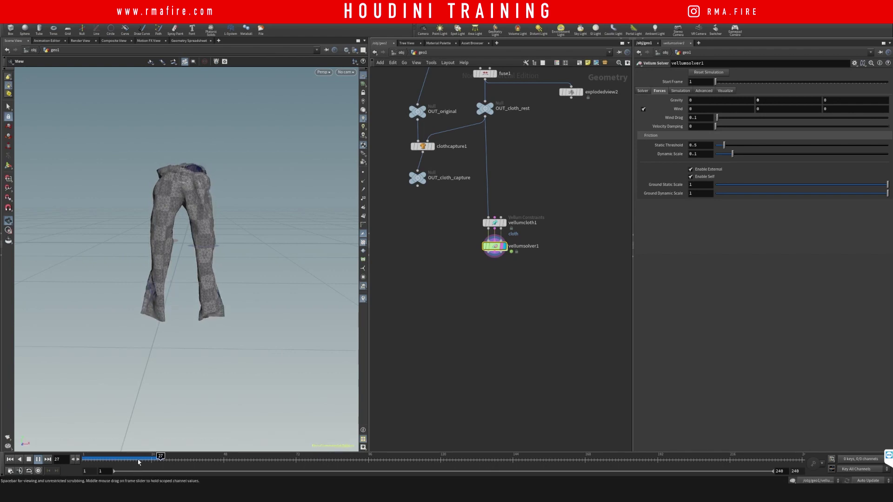
# Set the snap distance of fuse1 to 0.01 and replay the simulation from frame 1, stopping at frame 30
pyautogui.moveTo(139, 461); pyautogui.dragTo(61, 460)
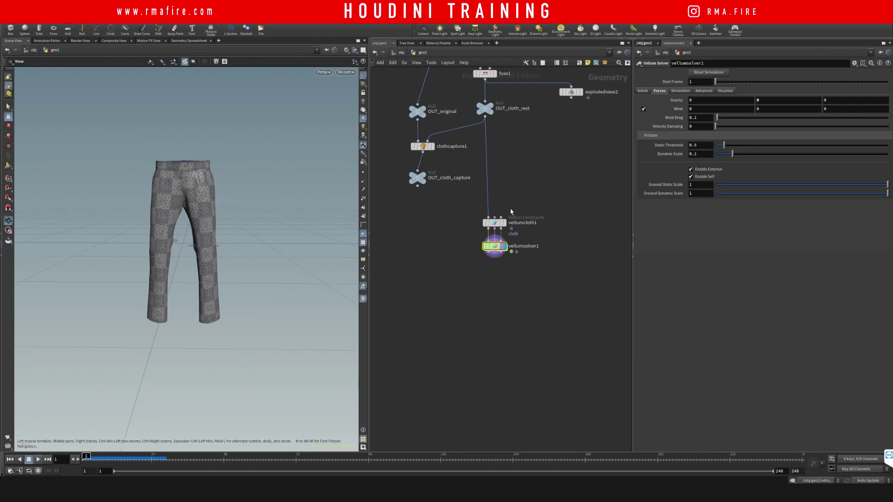
pyautogui.moveTo(511, 211); pyautogui.dragTo(481, 263, button='middle')
pyautogui.click(456, 125)
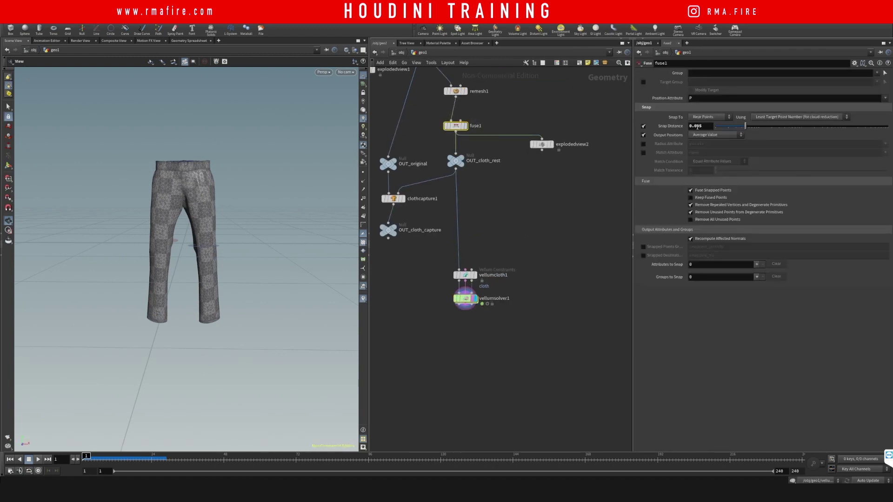
pyautogui.click(560, 218)
pyautogui.click(38, 460)
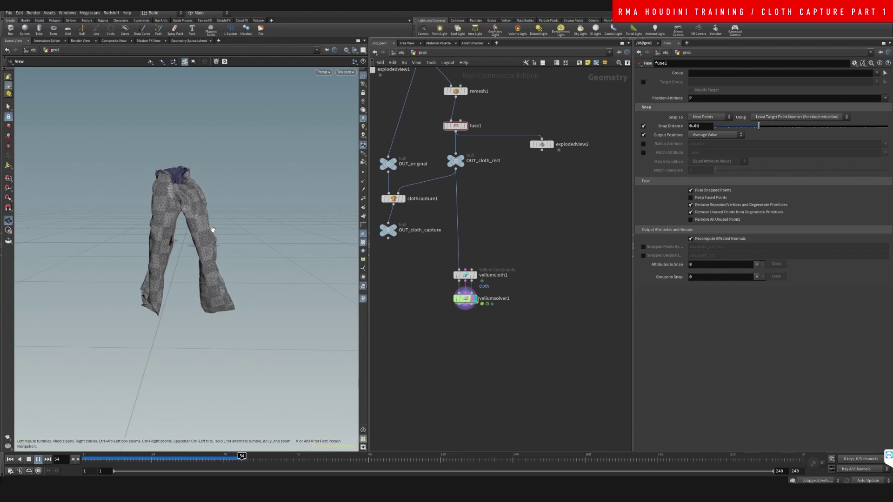
pyautogui.moveTo(236, 460); pyautogui.dragTo(169, 458)
# Add an Object Merge node in the empty area below vellumsolver1 and set its Object 1 to ../OUT_cloth_capture
pyautogui.moveTo(465, 335); pyautogui.dragTo(482, 291, button='middle')
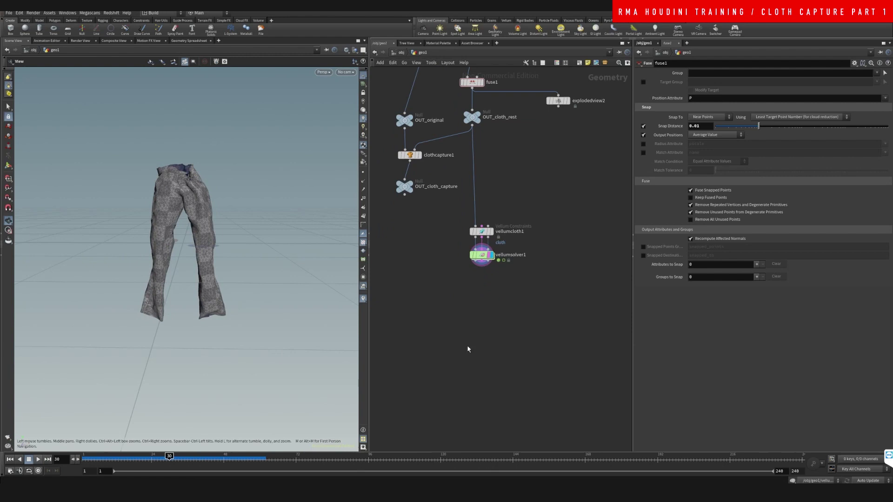
pyautogui.press('Tab')
pyautogui.write('object merge')
pyautogui.press('Return')
pyautogui.click(467, 347)
pyautogui.moveTo(468, 348); pyautogui.dragTo(428, 344)
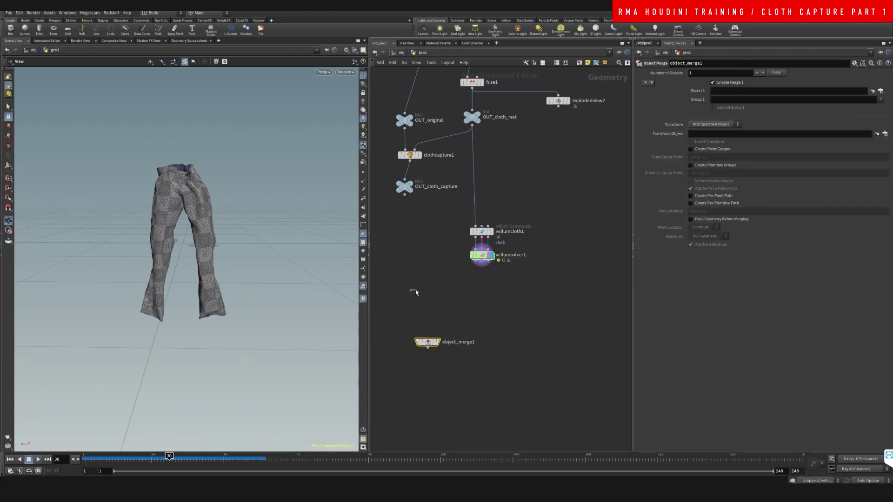
pyautogui.moveTo(415, 290); pyautogui.dragTo(450, 395)
pyautogui.moveTo(435, 280); pyautogui.dragTo(436, 294, button='middle')
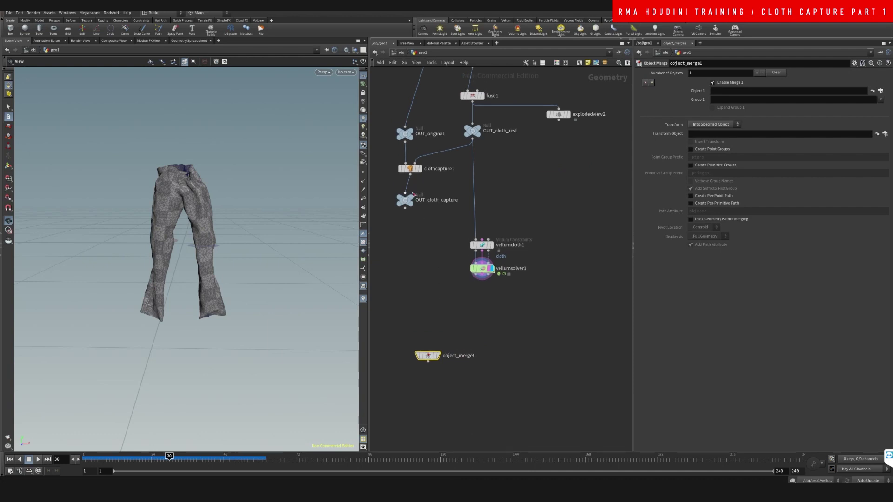
pyautogui.moveTo(413, 193); pyautogui.dragTo(762, 93)
# Duplicate object_merge1 beside the original, point the copy's Object 1 to ../OUT_cloth_rest, and reposition both merge nodes below the solver
pyautogui.moveTo(441, 360); pyautogui.dragTo(446, 321, button='middle')
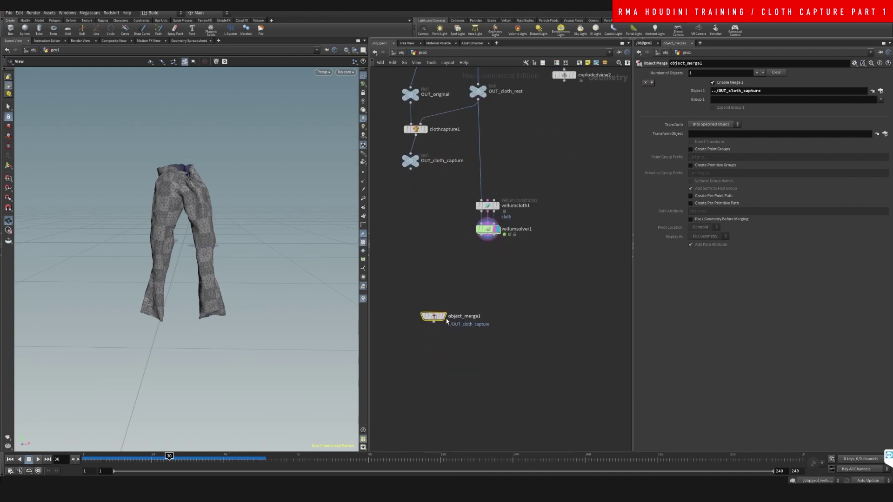
pyautogui.moveTo(435, 319); pyautogui.dragTo(508, 315)
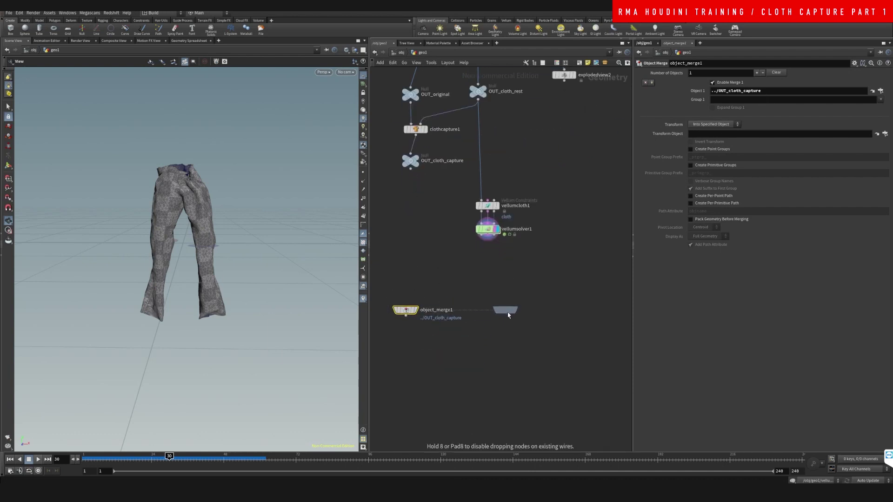
pyautogui.click(508, 315)
pyautogui.moveTo(570, 261); pyautogui.dragTo(533, 323, button='middle')
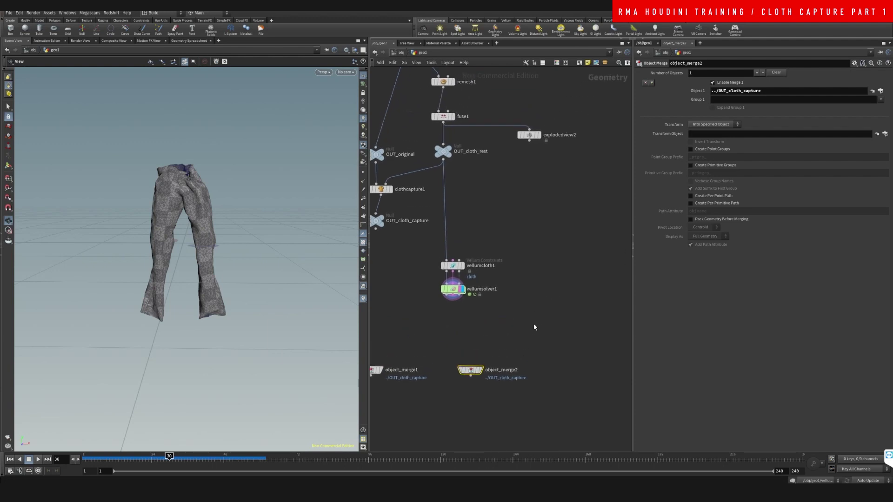
pyautogui.moveTo(527, 279); pyautogui.dragTo(528, 309, button='middle')
pyautogui.scroll(-1, 523, 270)
pyautogui.moveTo(522, 269); pyautogui.dragTo(530, 267, button='middle')
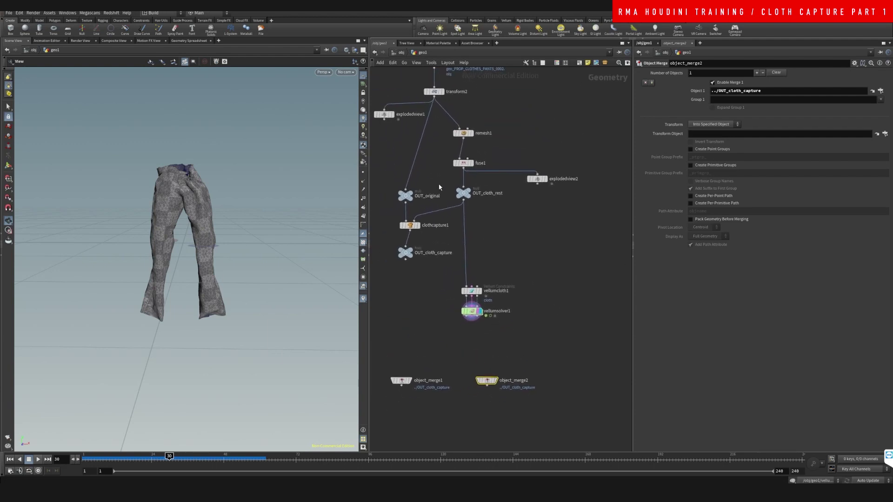
pyautogui.moveTo(463, 194); pyautogui.dragTo(731, 119)
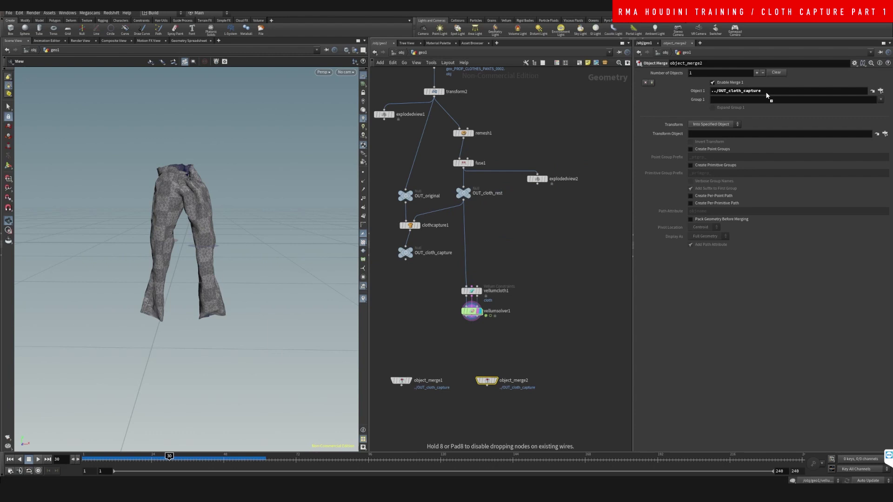
pyautogui.moveTo(766, 95); pyautogui.dragTo(766, 94)
pyautogui.moveTo(529, 347); pyautogui.dragTo(577, 274, button='middle')
pyautogui.moveTo(433, 288); pyautogui.dragTo(450, 297)
# Add a Cloth Deform node below the merges and wire object_merge1, object_merge2 and vellumsolver1 into its first, second and third inputs
pyautogui.moveTo(481, 331); pyautogui.dragTo(500, 304, button='middle')
pyautogui.click(501, 304)
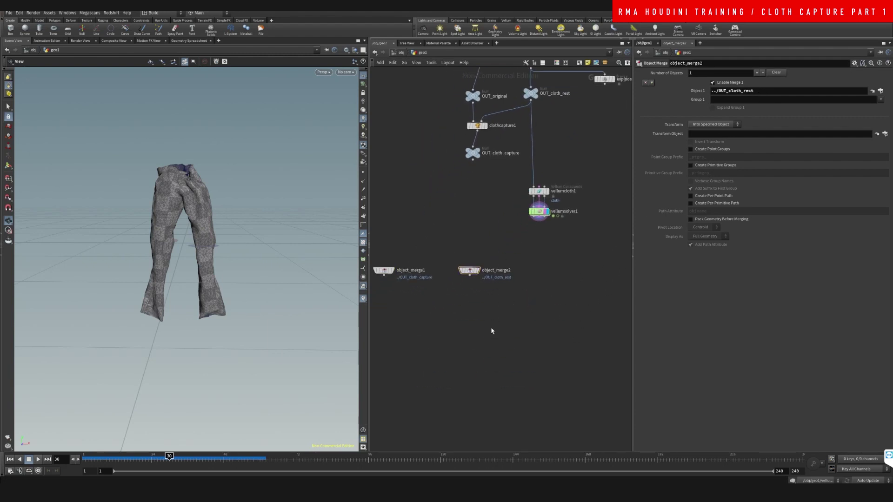
pyautogui.press('Tab')
pyautogui.write('cloth def')
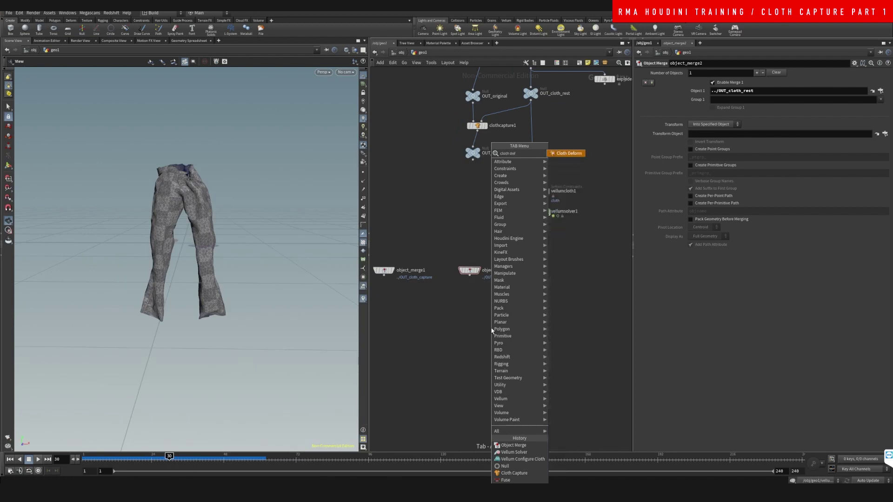
pyautogui.press('Return')
pyautogui.click(491, 330)
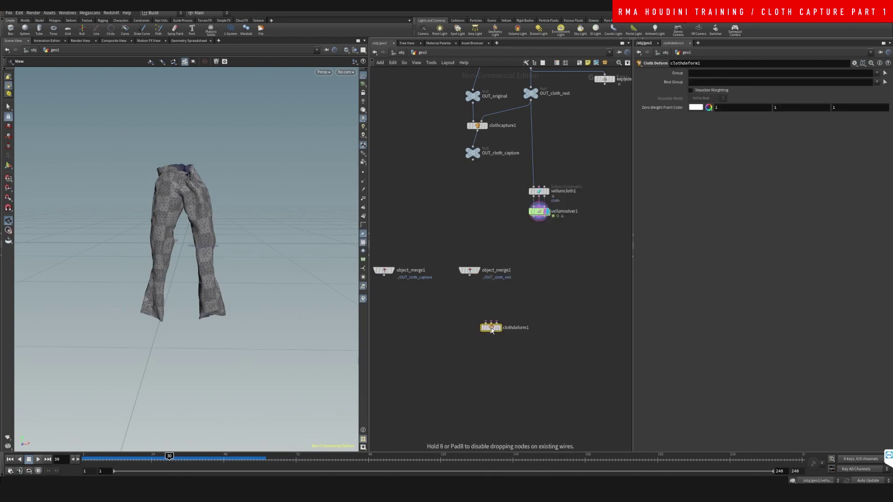
pyautogui.moveTo(384, 276); pyautogui.dragTo(485, 321)
pyautogui.click(470, 275)
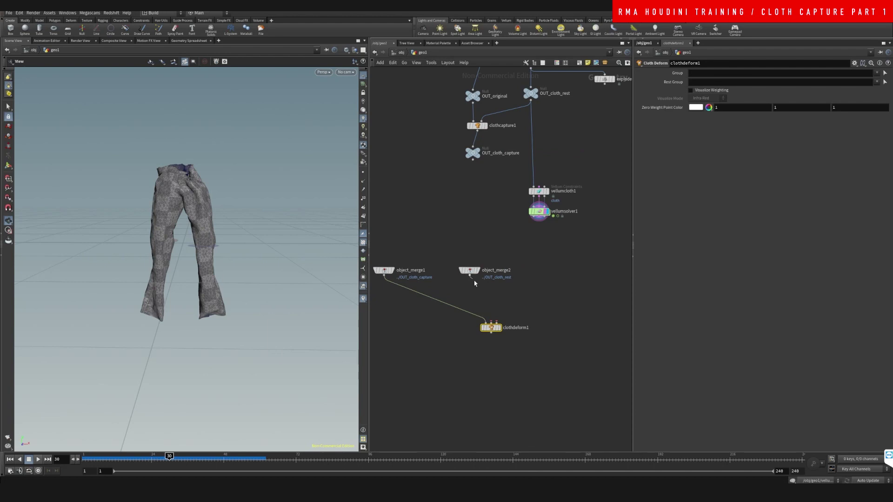
pyautogui.click(492, 322)
pyautogui.click(497, 322)
pyautogui.click(534, 219)
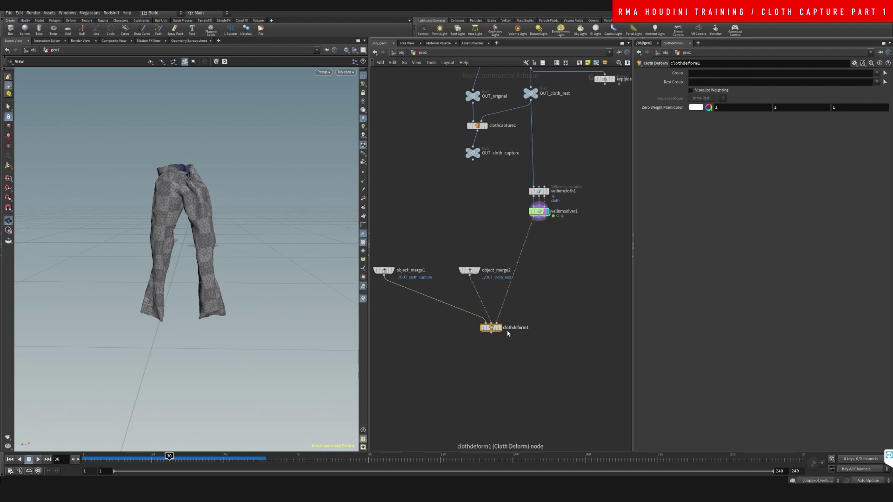
# Display clothdeform1, scrub the timeline to frame 55, and inspect the deformed pants up close
pyautogui.click(498, 329)
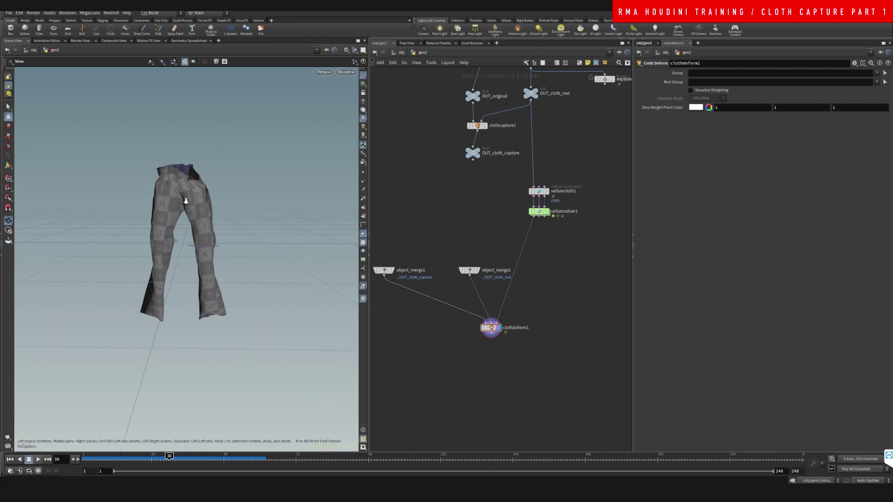
pyautogui.moveTo(186, 201); pyautogui.dragTo(253, 164, button='right')
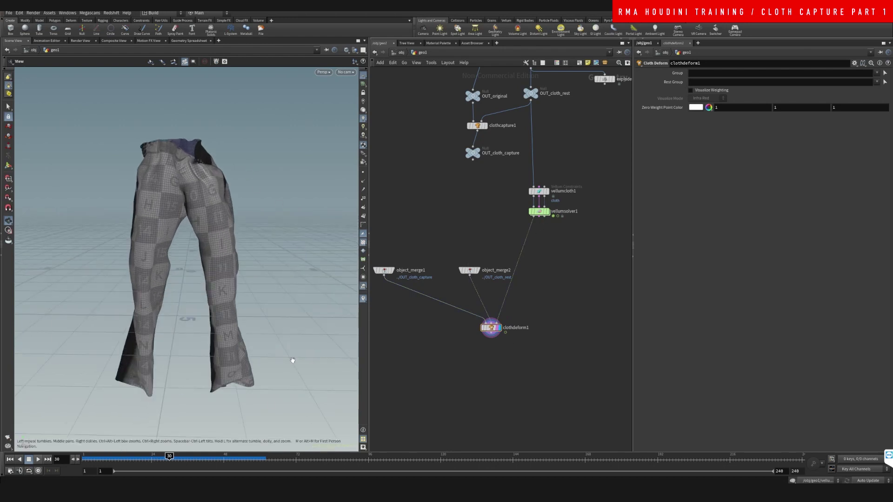
pyautogui.moveTo(170, 462); pyautogui.dragTo(244, 456)
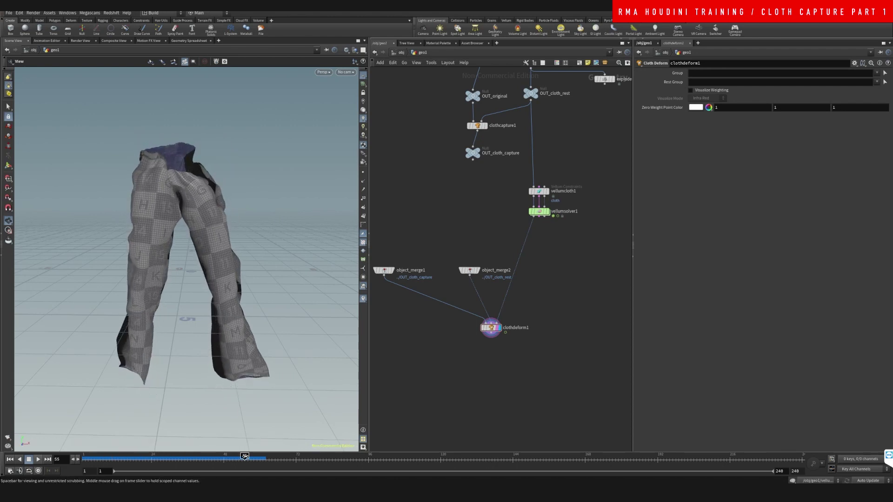
pyautogui.moveTo(554, 250); pyautogui.dragTo(529, 270, button='middle')
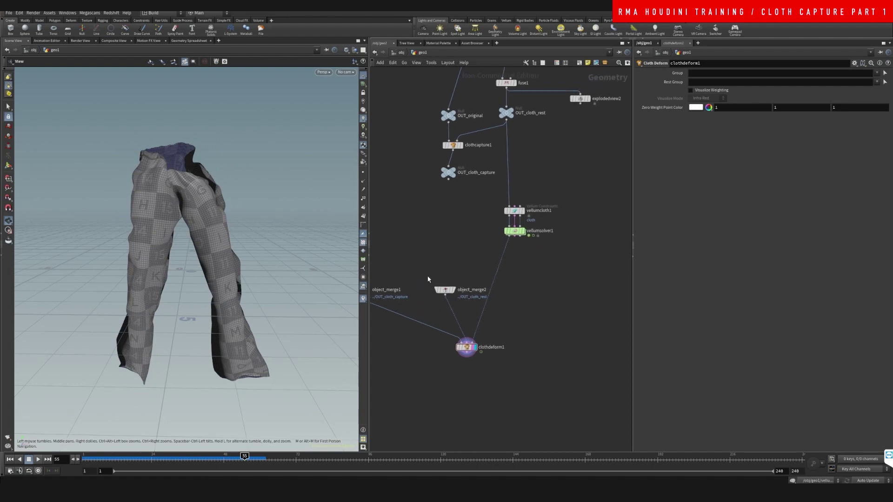
pyautogui.moveTo(524, 85); pyautogui.dragTo(483, 212, button='middle')
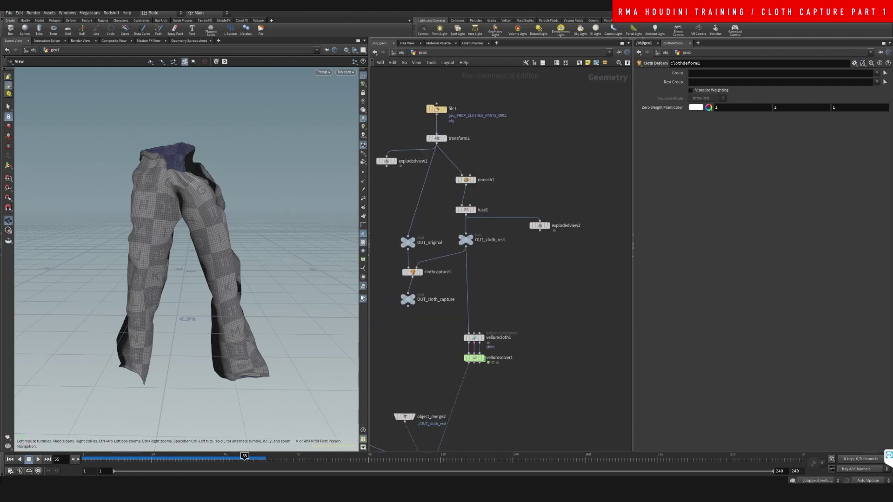
pyautogui.moveTo(213, 213); pyautogui.dragTo(210, 261, button='right')
pyautogui.moveTo(224, 261); pyautogui.dragTo(222, 244)
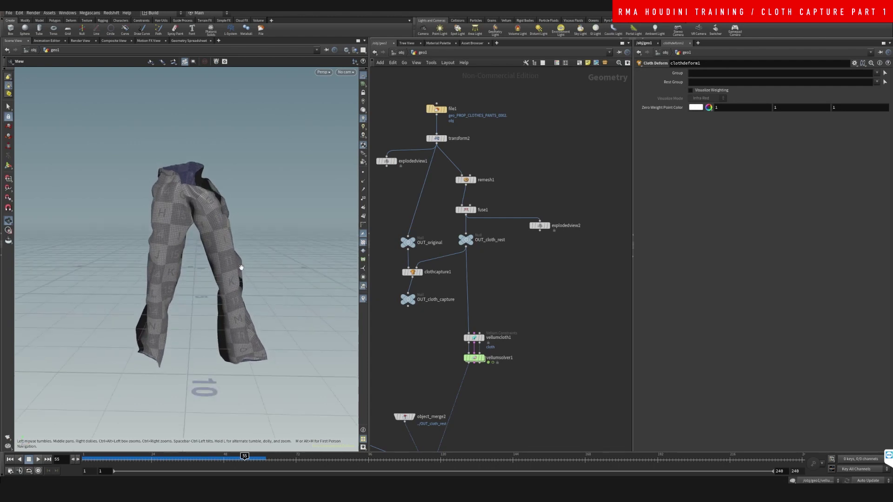
# Delete the file1 node and move transform2 and explodedview1 higher up in the network
pyautogui.scroll(-2, 554, 243)
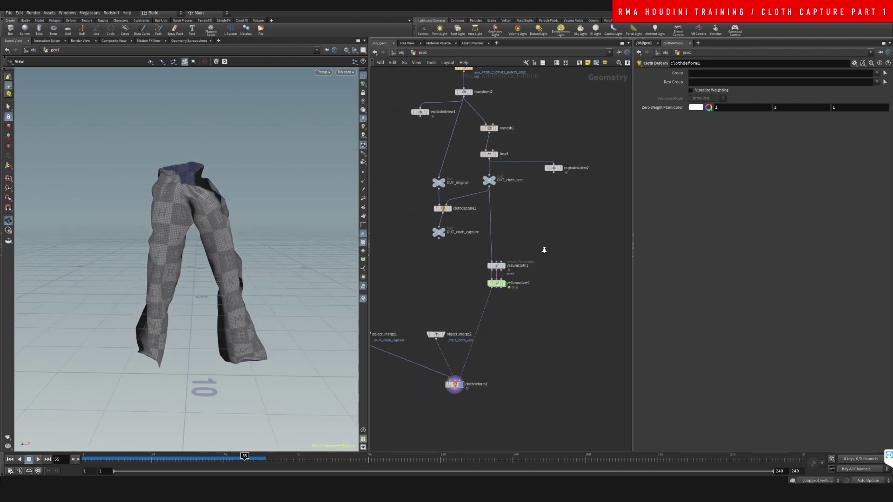
pyautogui.moveTo(514, 185); pyautogui.dragTo(516, 287, button='middle')
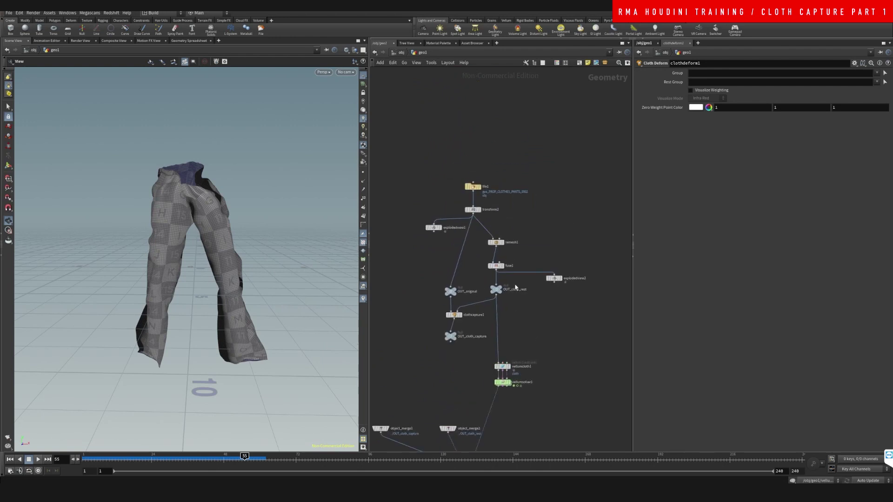
pyautogui.scroll(4, 493, 166)
pyautogui.click(485, 205)
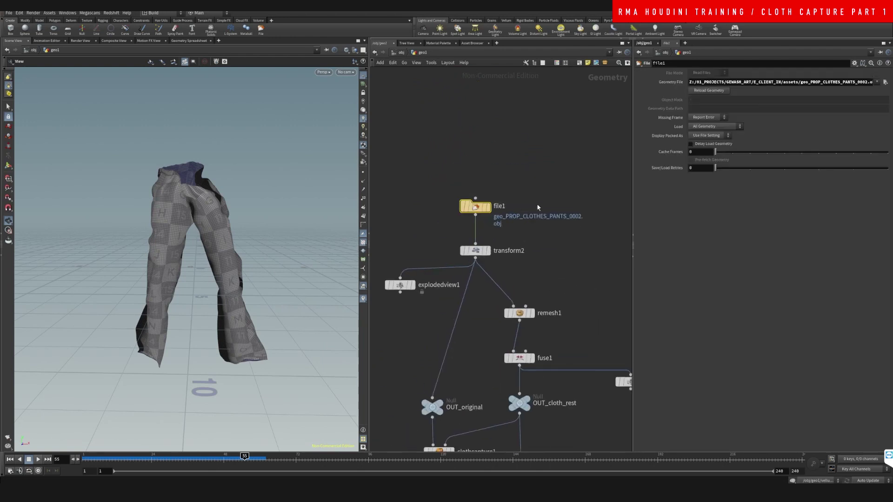
pyautogui.press('Delete')
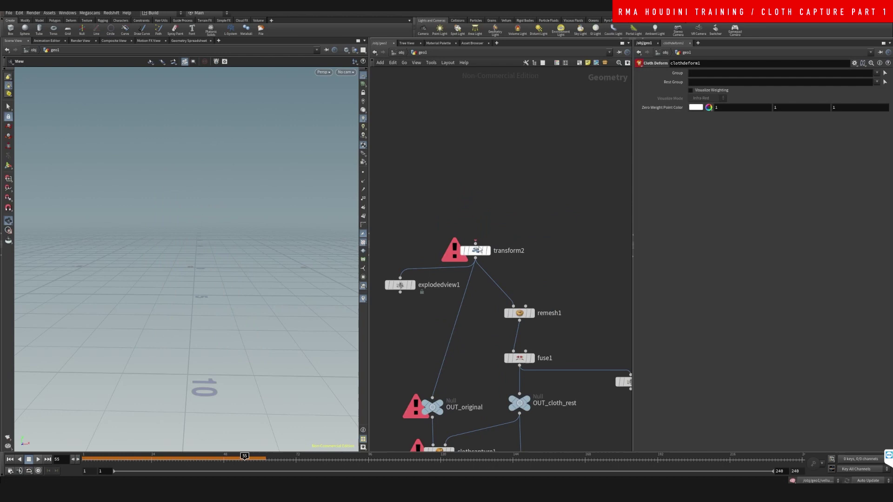
pyautogui.moveTo(476, 251); pyautogui.dragTo(432, 172)
pyautogui.moveTo(401, 285); pyautogui.dragTo(390, 208)
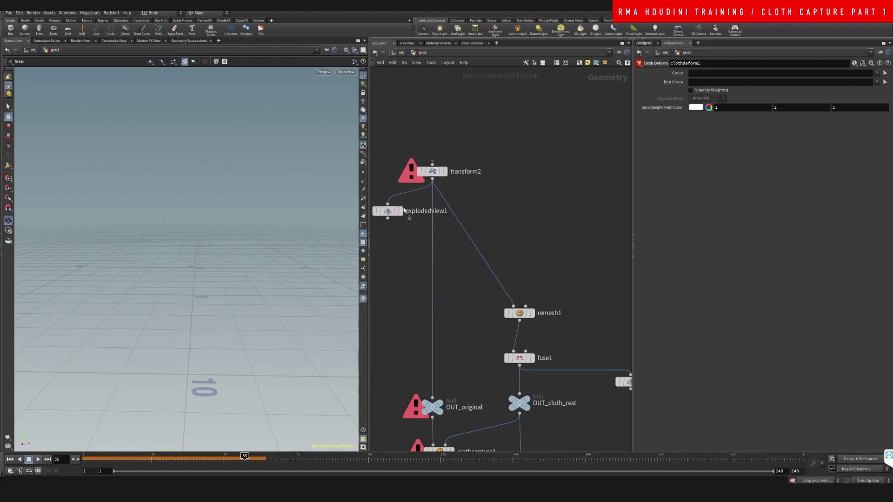
pyautogui.moveTo(432, 172); pyautogui.dragTo(492, 168)
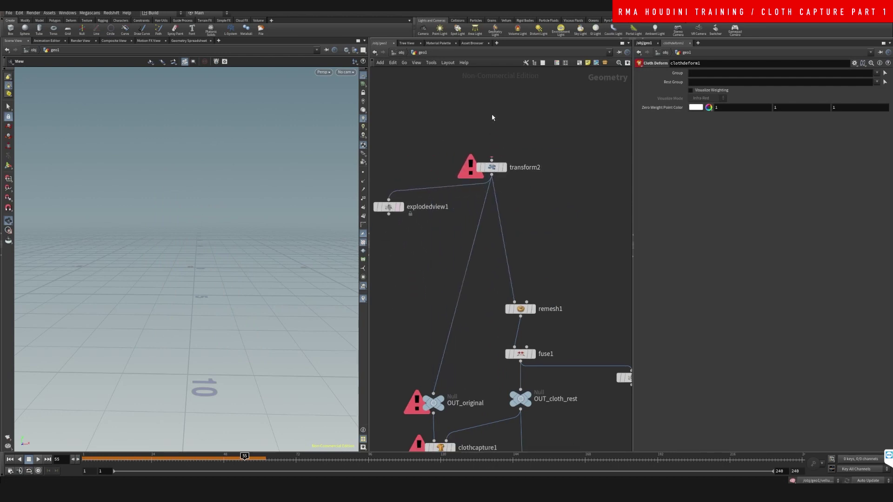
# Add a Null node above transform2, wire it into transform2's input, and rename it For_your_geo
pyautogui.press('Tab')
pyautogui.write('null')
pyautogui.press('Return')
pyautogui.click(492, 117)
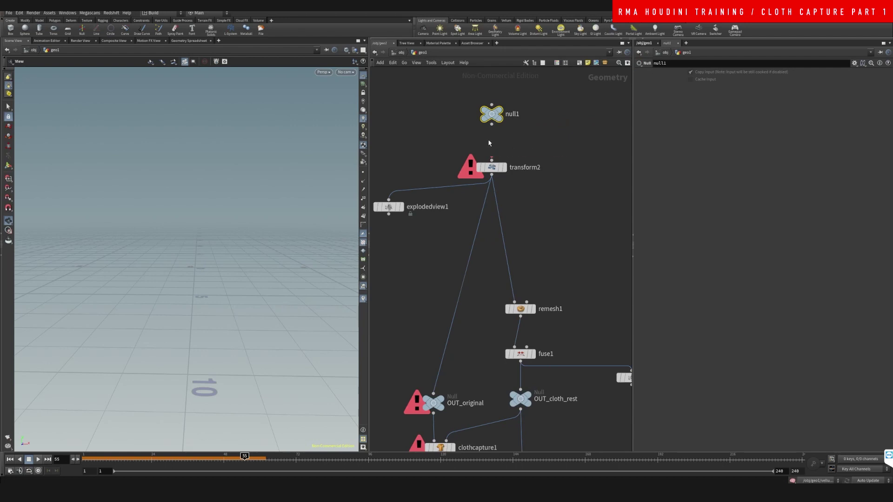
pyautogui.moveTo(491, 124); pyautogui.dragTo(492, 160)
pyautogui.doubleClick(517, 115)
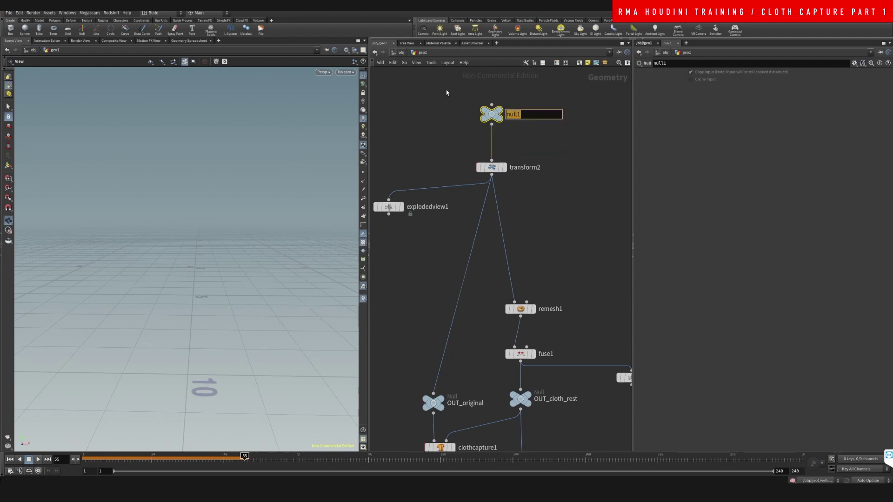
pyautogui.press('Return')
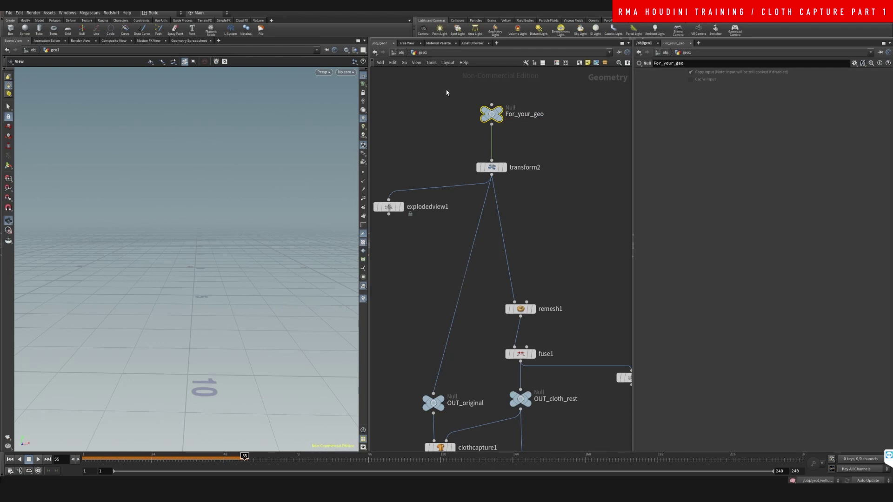
pyautogui.scroll(-4, 571, 217)
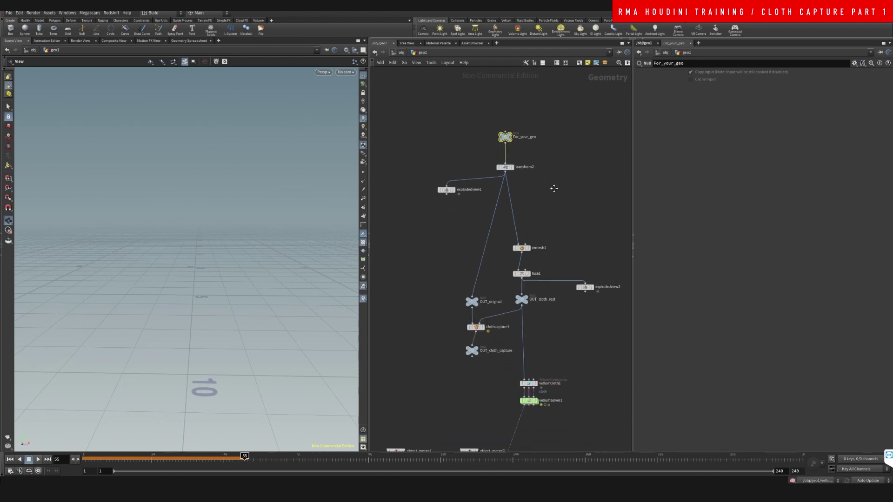
pyautogui.moveTo(557, 183); pyautogui.dragTo(554, 181, button='middle')
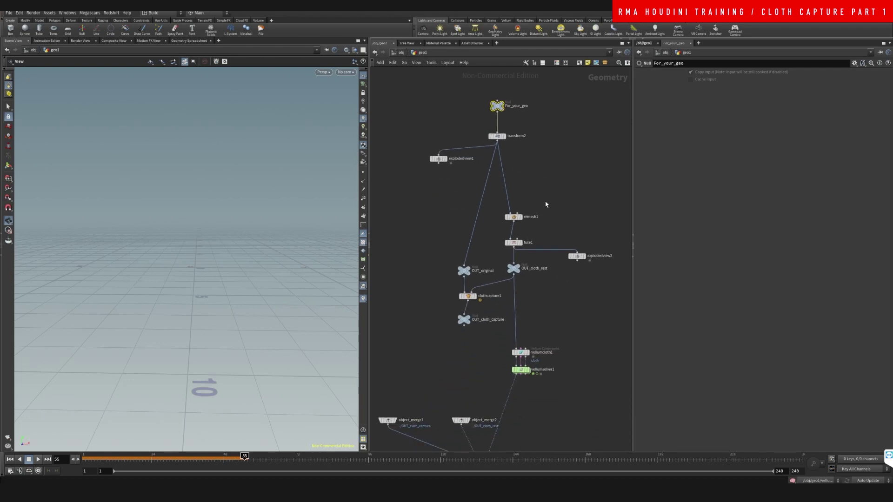